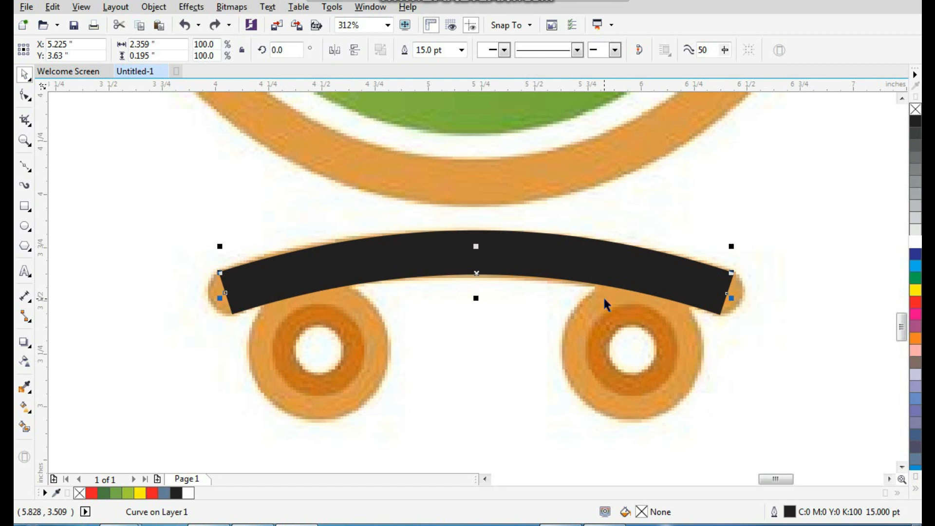
Give the thick black curve tracing the cart's base bar rounded line caps.
{"action": "left_click", "coordinate": [420, 265]}
{"action": "left_click", "coordinate": [419, 313]}
{"action": "left_click", "coordinate": [452, 392]}
{"action": "left_click_drag", "start_coordinate": [484, 252], "coordinate": [588, 275]}
{"action": "key", "text": "ctrl+z"}
{"action": "scroll", "coordinate": [530, 302], "scroll_direction": "down", "scroll_amount": 5}
{"action": "scroll", "coordinate": [372, 236], "scroll_direction": "up", "scroll_amount": 6}
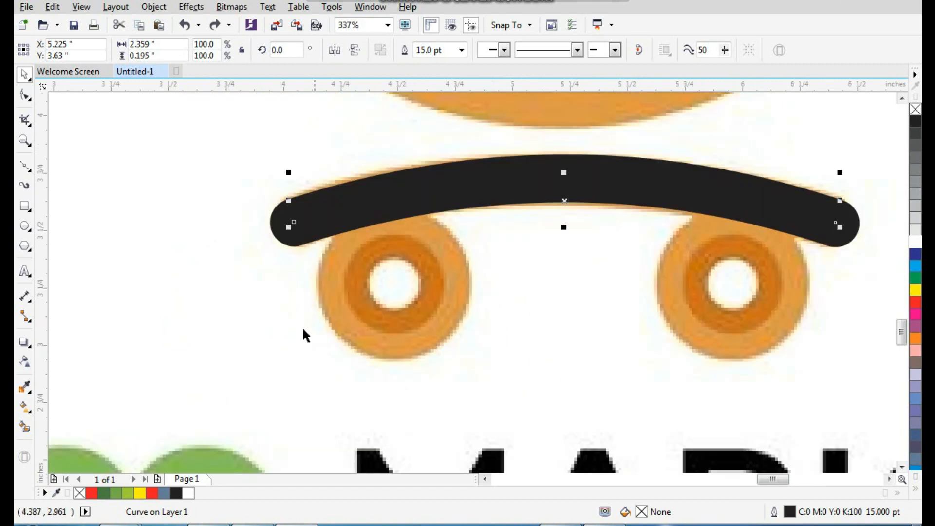
Trace the left wheel with three concentric circles, the outer about 0.666 in and the innermost about 0.235 in wide.
{"action": "left_click", "coordinate": [26, 228]}
{"action": "left_click_drag", "start_coordinate": [178, 295], "coordinate": [298, 413]}
{"action": "left_click_drag", "start_coordinate": [235, 305], "coordinate": [381, 249]}
{"action": "scroll", "coordinate": [503, 215], "scroll_direction": "up", "scroll_amount": 2}
{"action": "left_click_drag", "start_coordinate": [496, 209], "coordinate": [528, 180]}
{"action": "left_click_drag", "start_coordinate": [499, 236], "coordinate": [517, 216]}
{"action": "left_click_drag", "start_coordinate": [545, 161], "coordinate": [504, 239]}
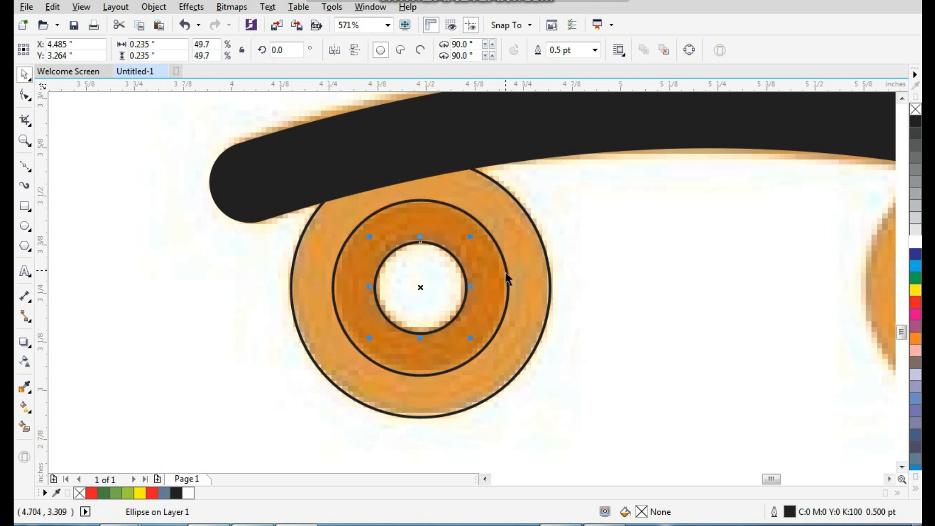
Fill the left wheel's middle circle with dark orange and its outer circle with light orange, both sampled from the reference image.
{"action": "scroll", "coordinate": [378, 267], "scroll_direction": "down", "scroll_amount": 3}
{"action": "scroll", "coordinate": [429, 269], "scroll_direction": "up", "scroll_amount": 3}
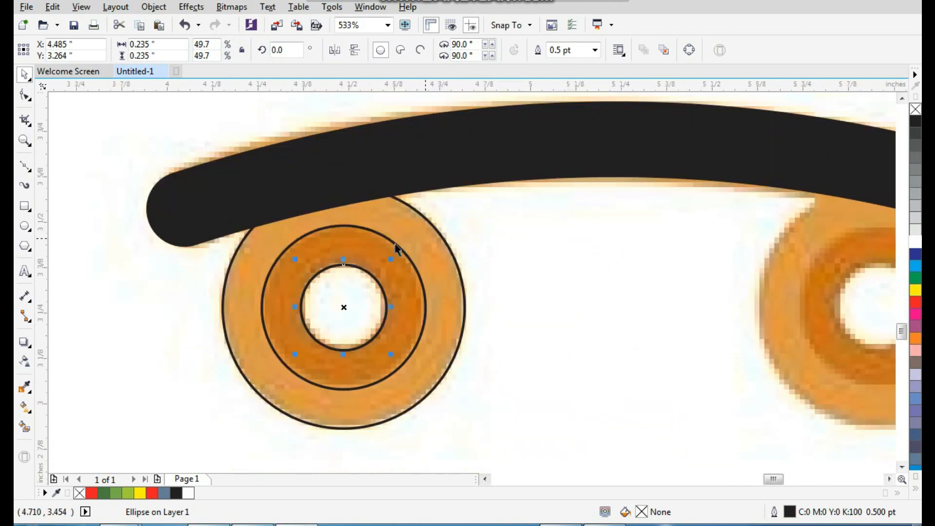
{"action": "left_click", "coordinate": [26, 387]}
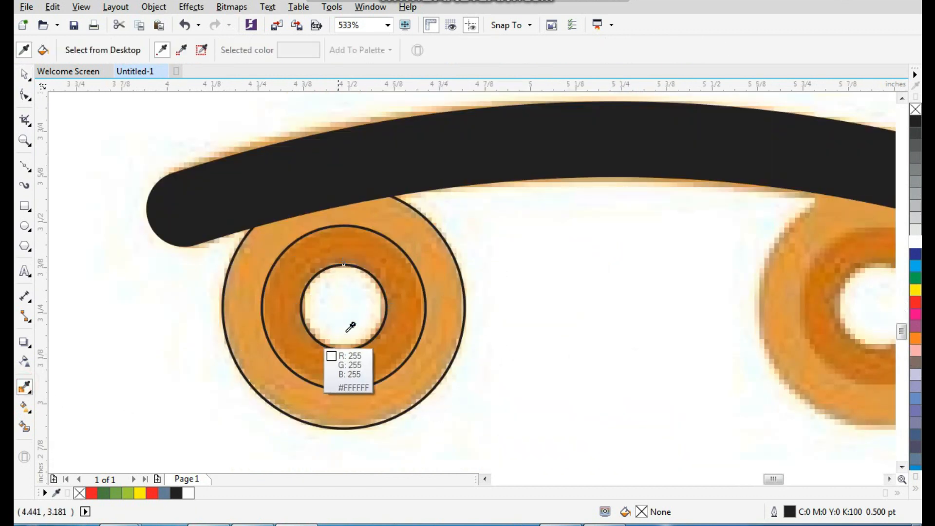
{"action": "left_click", "coordinate": [389, 250]}
{"action": "left_click", "coordinate": [378, 253]}
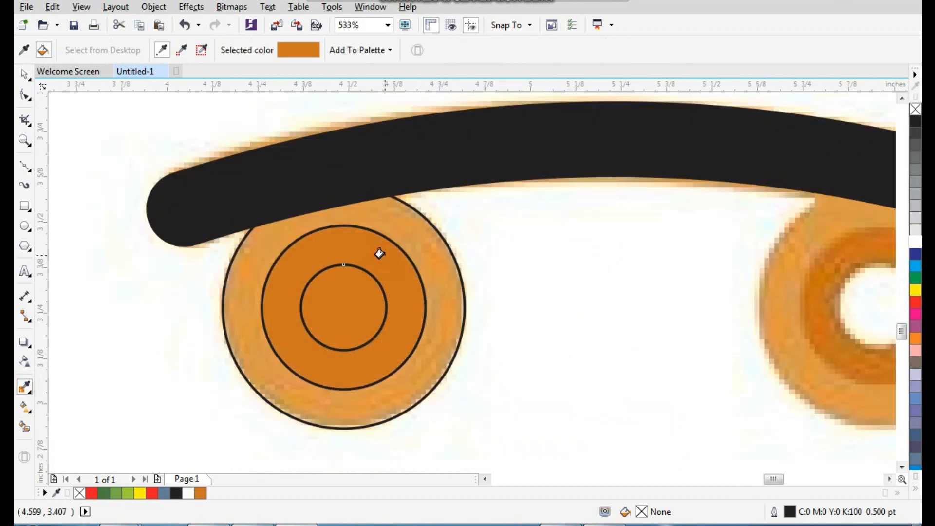
{"action": "left_click", "coordinate": [421, 236]}
{"action": "left_click", "coordinate": [411, 236]}
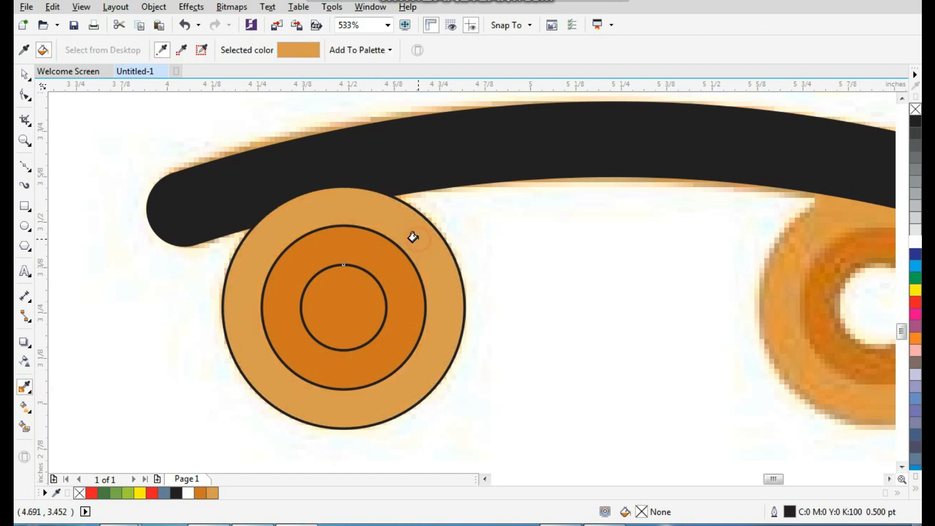
Fill the left wheel's innermost circle with white.
{"action": "key", "text": "space"}
{"action": "left_click_drag", "start_coordinate": [373, 298], "coordinate": [397, 298]}
{"action": "key", "text": "ctrl+z"}
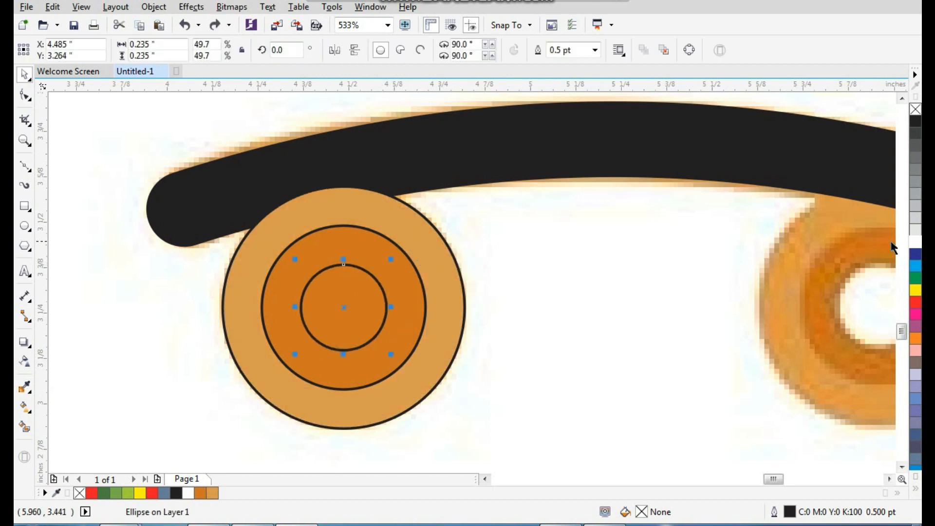
{"action": "left_click", "coordinate": [914, 244]}
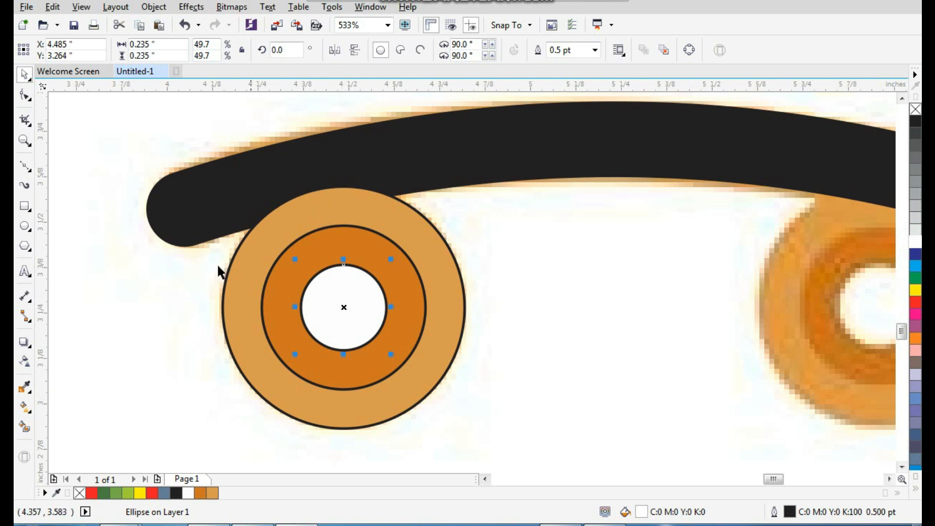
Recolor the black base bar curve with the wheel's light orange, #D89B4B.
{"action": "left_click", "coordinate": [27, 387]}
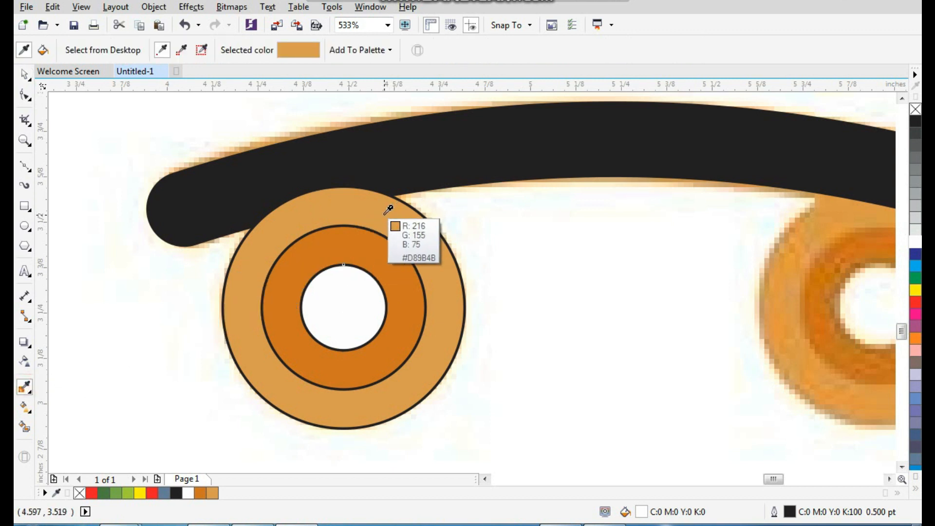
{"action": "left_click", "coordinate": [401, 140]}
{"action": "key", "text": "space"}
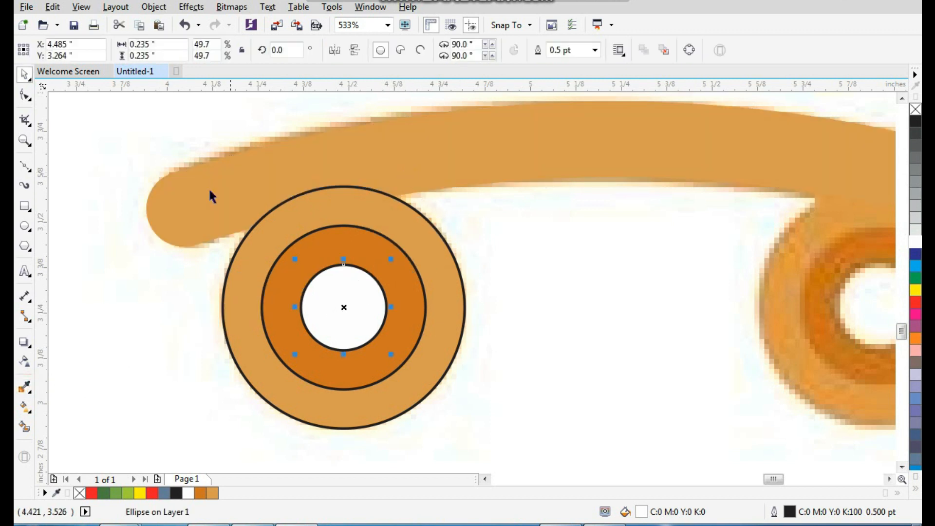
Remove the outlines from the left wheel's three circles and place a copy of them over the right wheel.
{"action": "key", "text": "ctrl+a"}
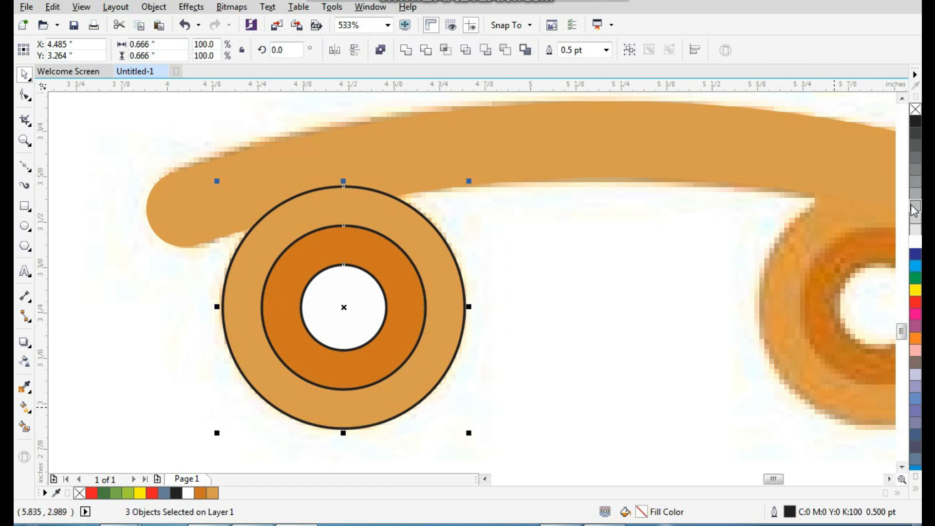
{"action": "right_click", "coordinate": [915, 109]}
{"action": "scroll", "coordinate": [285, 250], "scroll_direction": "down", "scroll_amount": 3}
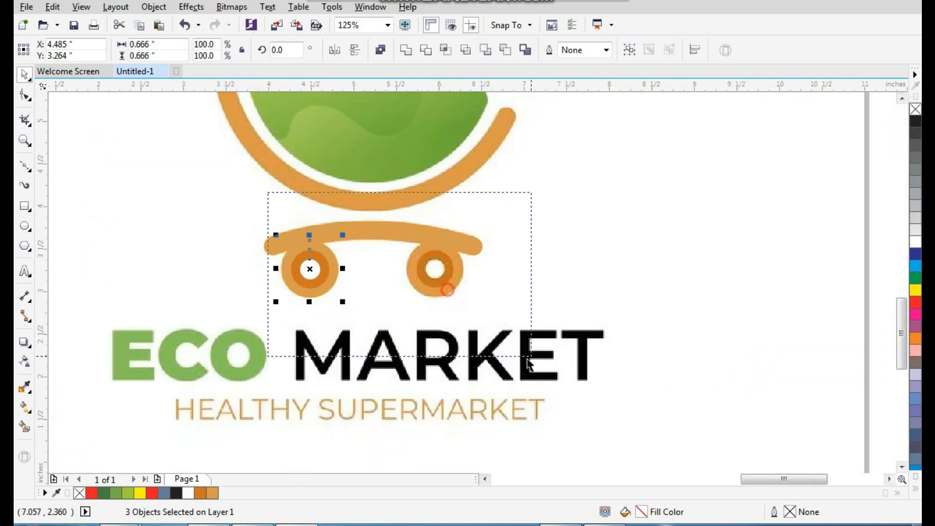
{"action": "scroll", "coordinate": [348, 264], "scroll_direction": "up", "scroll_amount": 2}
{"action": "left_click_drag", "start_coordinate": [303, 297], "coordinate": [583, 299]}
{"action": "scroll", "coordinate": [338, 337], "scroll_direction": "down", "scroll_amount": 2}
Draw a four-node open Bezier line from the cart frame's right tip through the handle bend to the handle's end.
{"action": "key", "text": "F2"}
{"action": "left_click_drag", "start_coordinate": [584, 137], "coordinate": [158, 367]}
{"action": "scroll", "coordinate": [283, 138], "scroll_direction": "down", "scroll_amount": 1}
{"action": "left_click_drag", "start_coordinate": [266, 140], "coordinate": [482, 312]}
{"action": "left_click", "coordinate": [28, 167]}
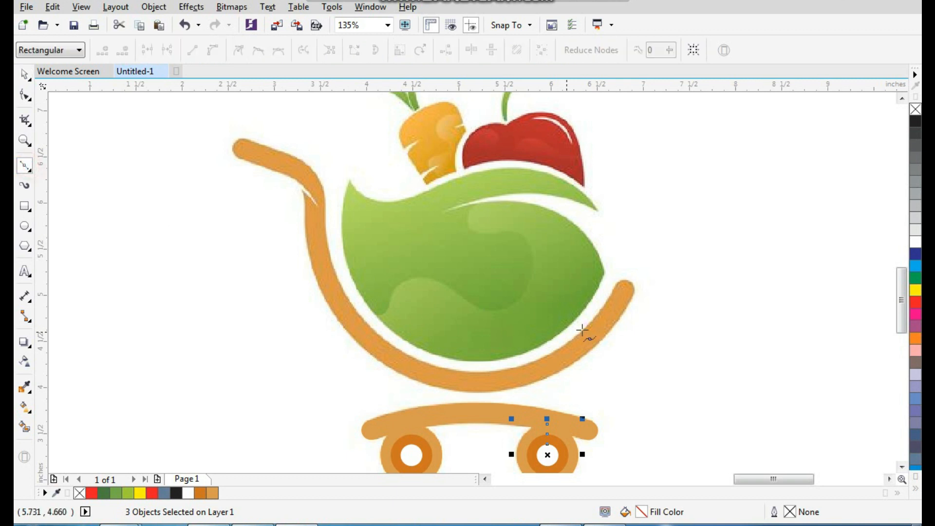
{"action": "left_click", "coordinate": [626, 291]}
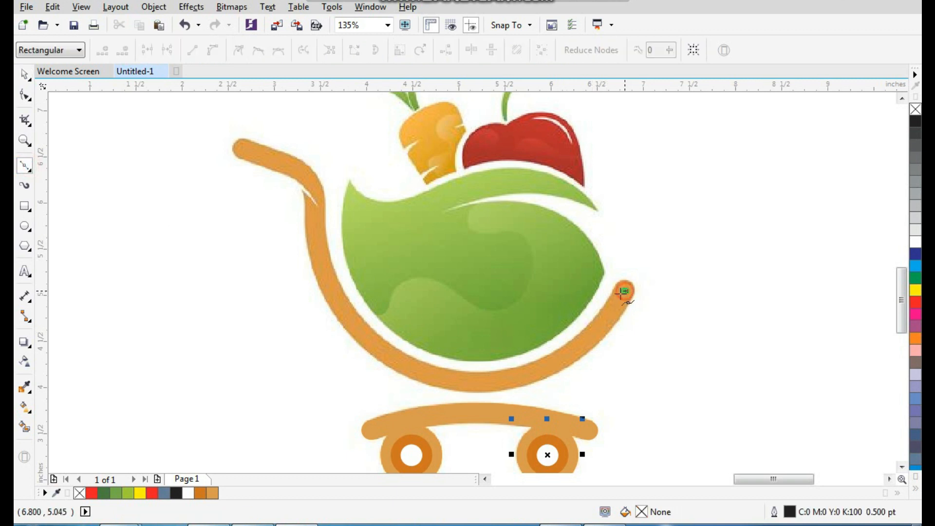
{"action": "left_click", "coordinate": [317, 215]}
{"action": "left_click", "coordinate": [301, 171]}
{"action": "left_click", "coordinate": [243, 148]}
{"action": "key", "text": "space"}
Convert the frame line's segments to curves and bend the long one along the center of the orange cart frame.
{"action": "key", "text": "F10"}
{"action": "left_click_drag", "start_coordinate": [205, 116], "coordinate": [583, 346]}
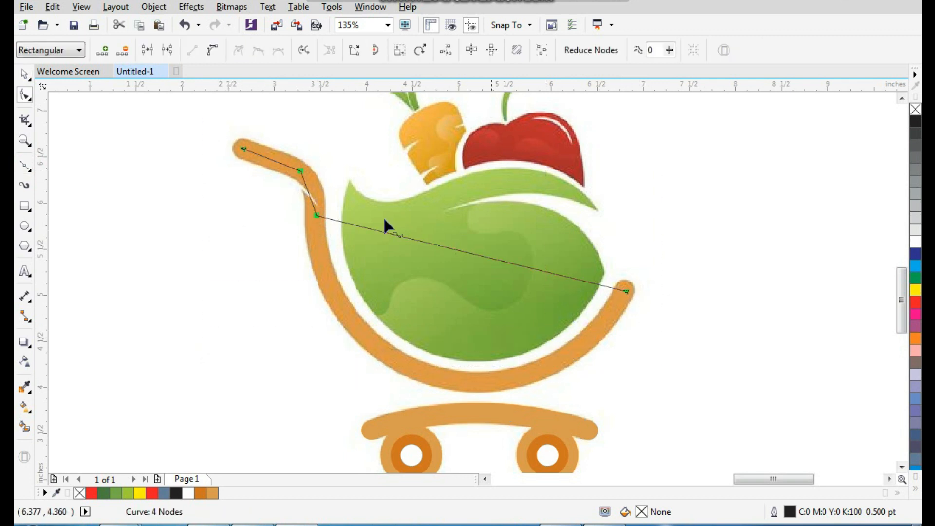
{"action": "left_click", "coordinate": [217, 49]}
{"action": "left_click_drag", "start_coordinate": [464, 256], "coordinate": [384, 319]}
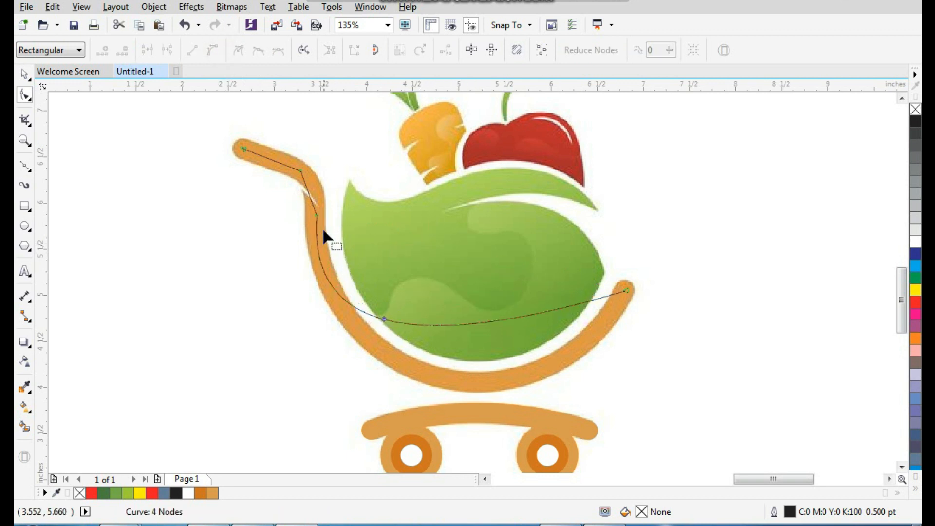
{"action": "left_click", "coordinate": [318, 217]}
{"action": "left_click_drag", "start_coordinate": [419, 351], "coordinate": [534, 419]}
{"action": "left_click_drag", "start_coordinate": [308, 294], "coordinate": [308, 334]}
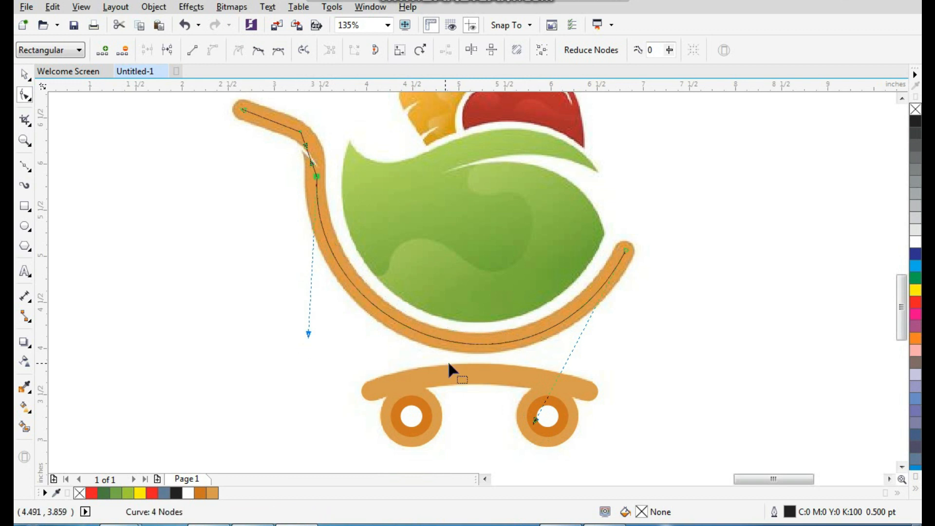
{"action": "left_click_drag", "start_coordinate": [534, 422], "coordinate": [526, 420]}
Bend the short segment below the handle so that it follows the center of the frame's corner.
{"action": "scroll", "coordinate": [411, 348], "scroll_direction": "down", "scroll_amount": 3}
{"action": "scroll", "coordinate": [327, 235], "scroll_direction": "up", "scroll_amount": 6}
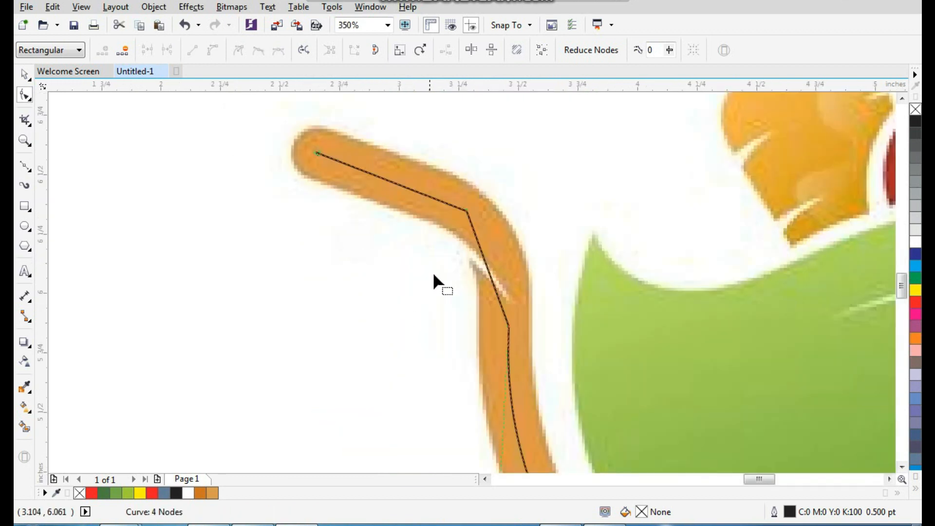
{"action": "mouse_move", "coordinate": [487, 267]}
{"action": "left_mouse_down"}
{"action": "mouse_move", "coordinate": [482, 258]}
{"action": "mouse_move", "coordinate": [494, 252]}
{"action": "left_mouse_up"}
{"action": "scroll", "coordinate": [380, 219], "scroll_direction": "down", "scroll_amount": 2}
{"action": "key", "text": "F2"}
{"action": "left_click_drag", "start_coordinate": [344, 160], "coordinate": [543, 339]}
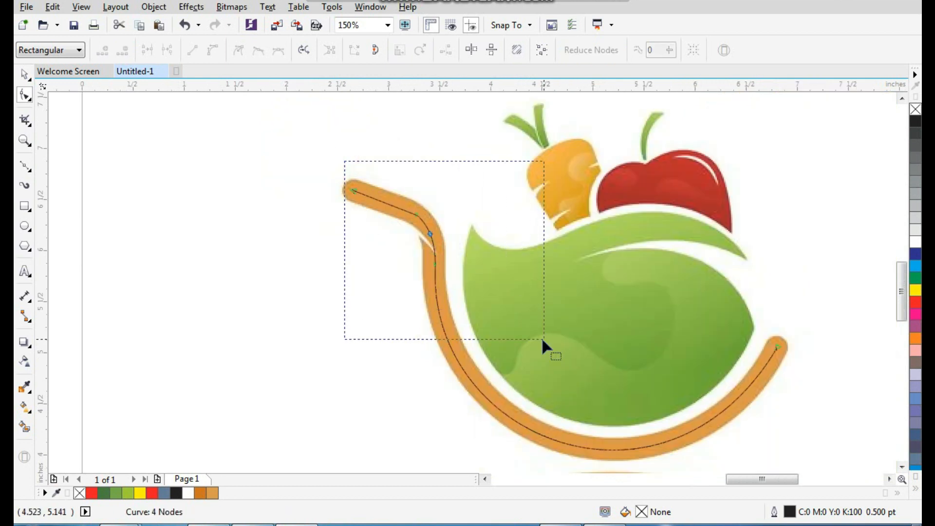
Copy the outline pen, outline color and fill from the base bar to the cart frame curve.
{"action": "key", "text": "space"}
{"action": "scroll", "coordinate": [362, 241], "scroll_direction": "down", "scroll_amount": 2}
{"action": "key", "text": "F2"}
{"action": "left_click_drag", "start_coordinate": [319, 188], "coordinate": [621, 434]}
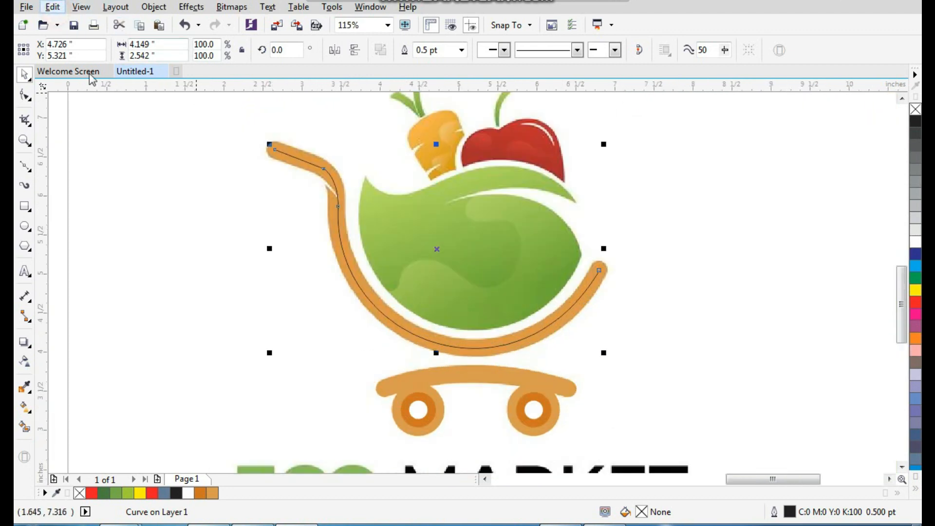
{"action": "left_click", "coordinate": [52, 6]}
{"action": "left_click", "coordinate": [135, 205]}
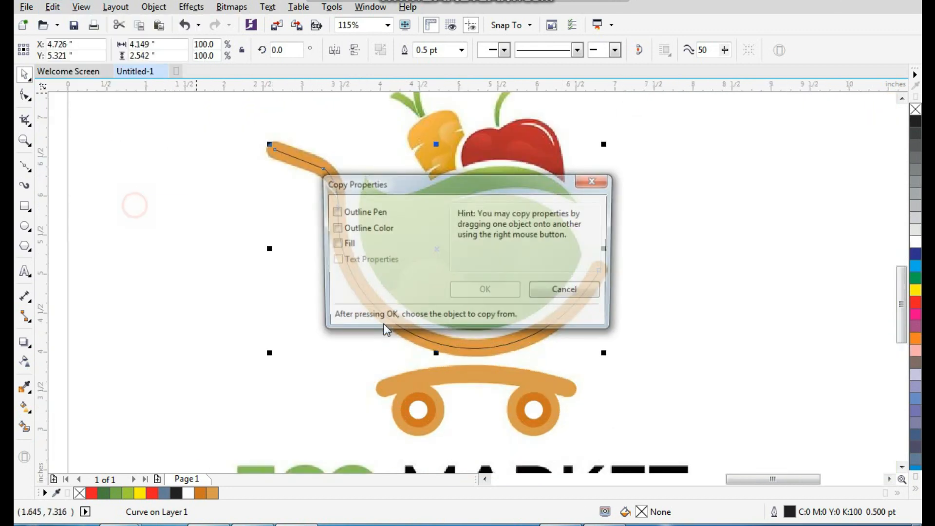
{"action": "left_click", "coordinate": [348, 243]}
{"action": "left_click", "coordinate": [336, 229]}
{"action": "left_click", "coordinate": [336, 212]}
{"action": "left_click", "coordinate": [481, 291]}
{"action": "left_click", "coordinate": [469, 375]}
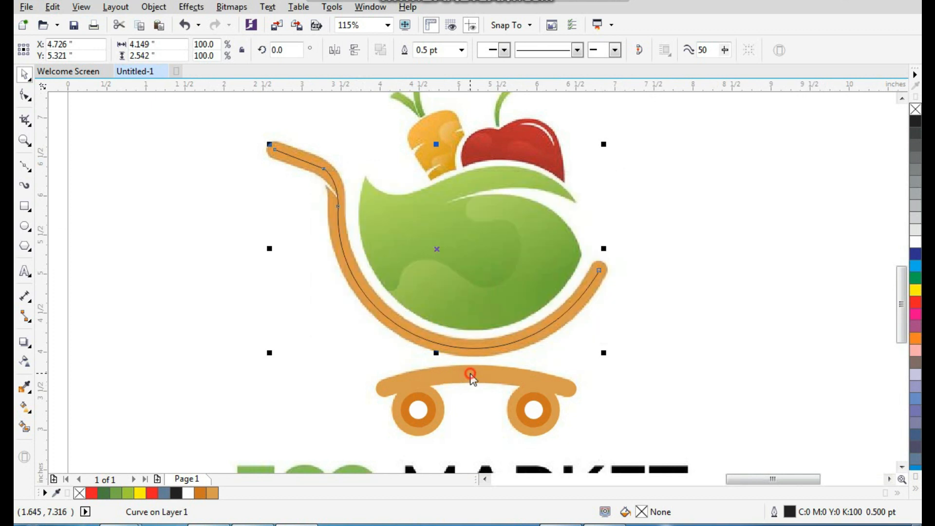
{"action": "left_click_drag", "start_coordinate": [340, 189], "coordinate": [247, 270]}
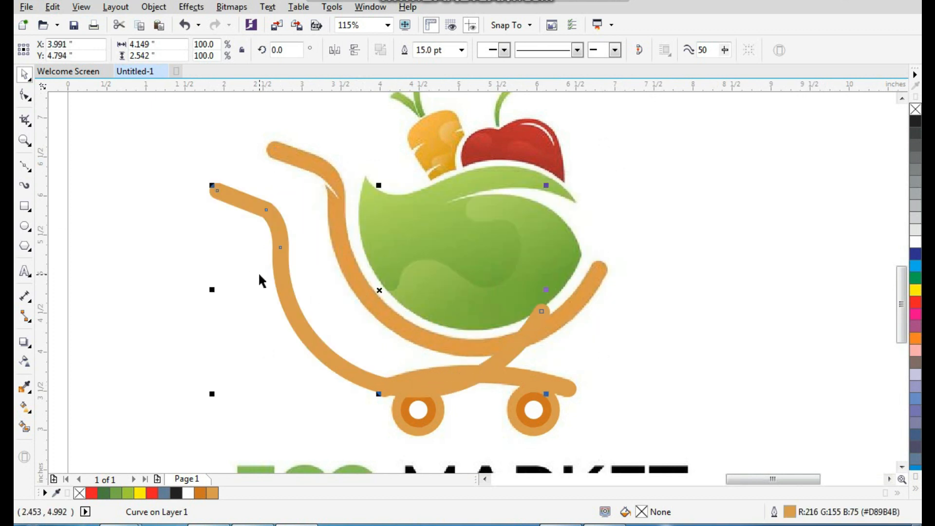
{"action": "key", "text": "ctrl+z"}
Convert the cart frame's thick outline to an object and show it unfilled with a black hairline outline.
{"action": "key", "text": "F2"}
{"action": "left_click_drag", "start_coordinate": [259, 130], "coordinate": [451, 286]}
{"action": "left_click_drag", "start_coordinate": [423, 236], "coordinate": [401, 266]}
{"action": "key", "text": "ctrl+z"}
{"action": "left_click", "coordinate": [145, 9]}
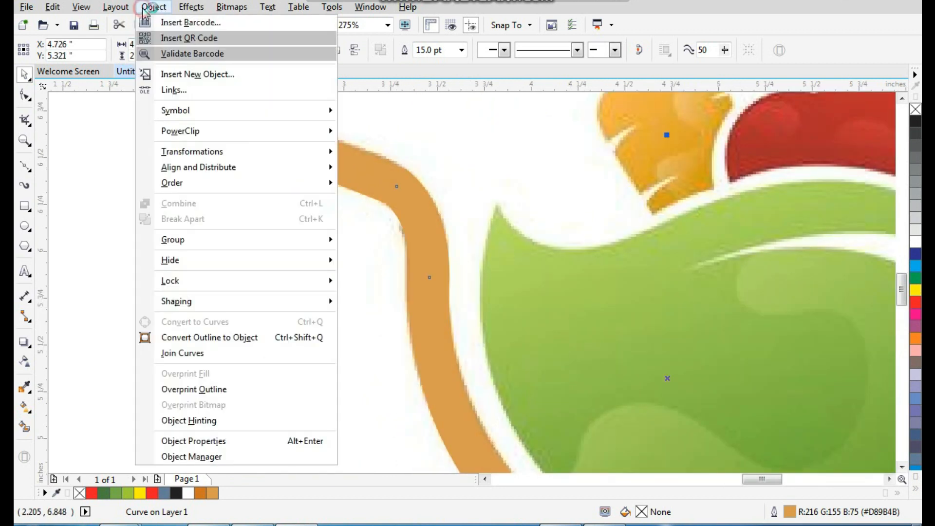
{"action": "left_click", "coordinate": [235, 339]}
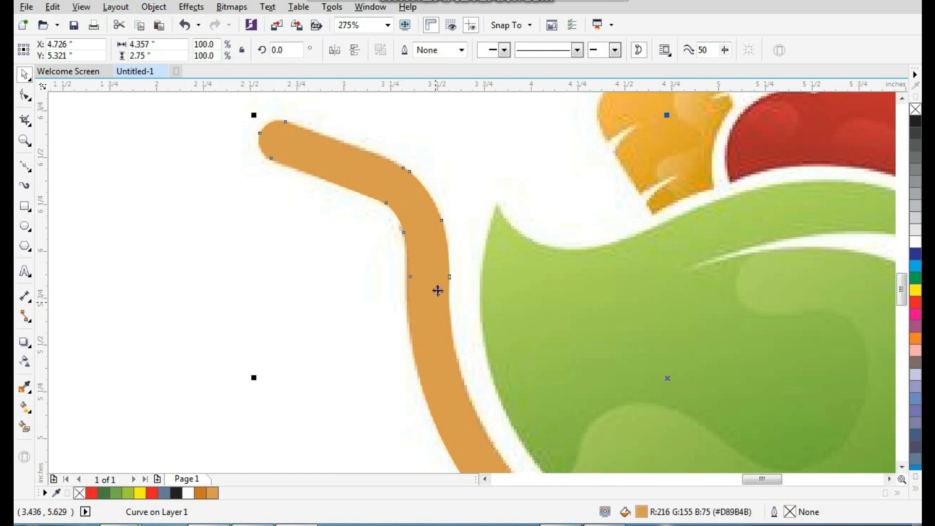
{"action": "left_click_drag", "start_coordinate": [412, 236], "coordinate": [366, 304]}
{"action": "key", "text": "ctrl+z"}
{"action": "right_click", "coordinate": [916, 121]}
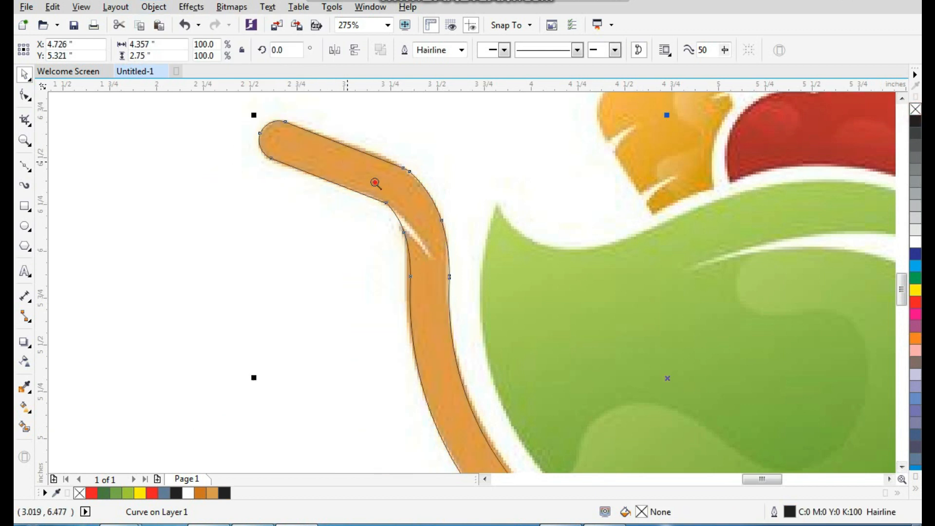
Draw a closed four-node Bezier shape over the white notch at the frame's handle bend.
{"action": "left_click_drag", "start_coordinate": [348, 162], "coordinate": [481, 302]}
{"action": "left_click", "coordinate": [29, 168]}
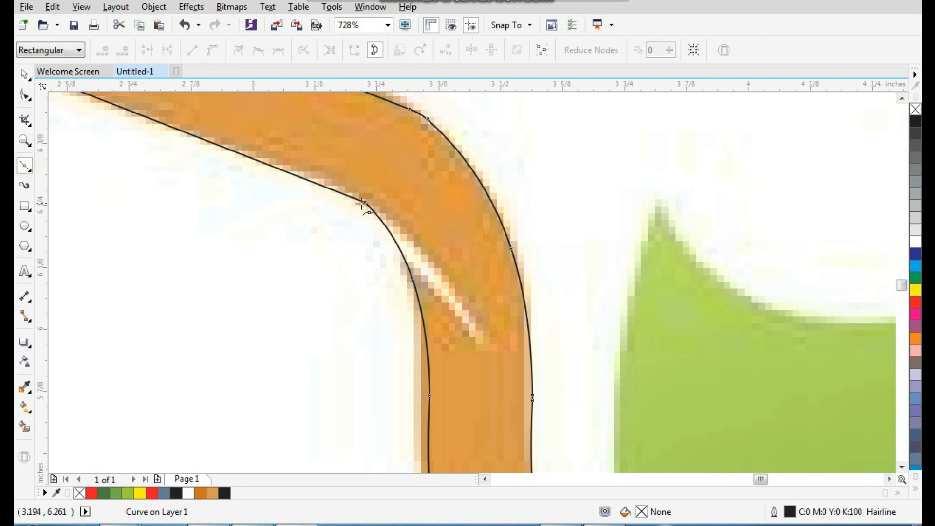
{"action": "left_click", "coordinate": [364, 202]}
{"action": "left_click", "coordinate": [485, 341]}
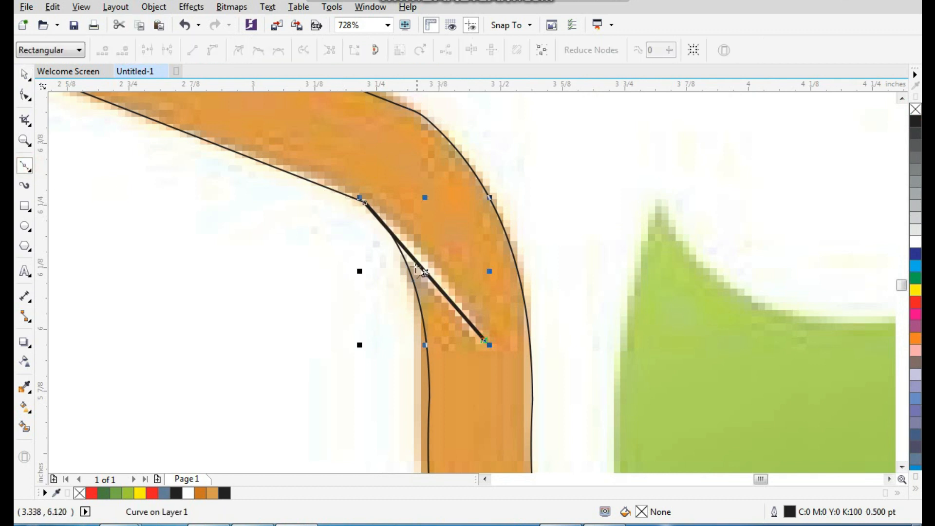
{"action": "left_click", "coordinate": [394, 266]}
{"action": "left_click", "coordinate": [337, 224]}
{"action": "left_click", "coordinate": [365, 203]}
{"action": "key", "text": "space"}
Convert the notch shape's segments to curves and bend its two long edges to match the white highlight.
{"action": "key", "text": "F10"}
{"action": "left_click_drag", "start_coordinate": [288, 146], "coordinate": [525, 392]}
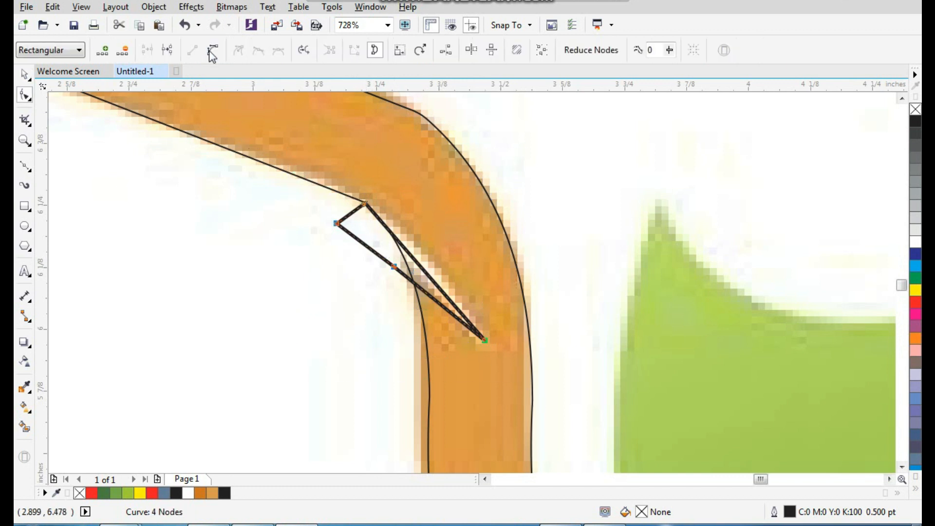
{"action": "key", "text": "F2"}
{"action": "left_click_drag", "start_coordinate": [305, 158], "coordinate": [542, 379]}
{"action": "left_click_drag", "start_coordinate": [465, 277], "coordinate": [474, 258]}
{"action": "left_click_drag", "start_coordinate": [463, 313], "coordinate": [469, 302]}
Trim the cart frame with the notch shape and delete the cutting shape.
{"action": "key", "text": "space"}
{"action": "left_click", "coordinate": [468, 271], "text": "shift"}
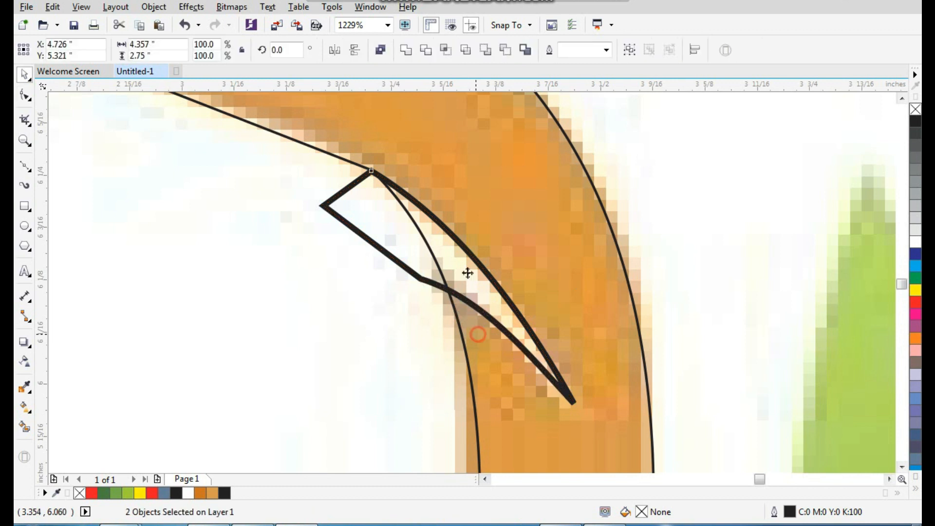
{"action": "left_click", "coordinate": [424, 52]}
{"action": "left_click", "coordinate": [372, 243]}
{"action": "key", "text": "Delete"}
{"action": "left_click_drag", "start_coordinate": [525, 240], "coordinate": [496, 233]}
{"action": "key", "text": "ctrl+z"}
Fill the cart frame with the light orange sampled from the base bar and remove its outline.
{"action": "scroll", "coordinate": [269, 222], "scroll_direction": "down", "scroll_amount": 3}
{"action": "key", "text": "F2"}
{"action": "left_click_drag", "start_coordinate": [257, 206], "coordinate": [698, 508]}
{"action": "left_click_drag", "start_coordinate": [430, 381], "coordinate": [446, 372]}
{"action": "key", "text": "ctrl+z"}
{"action": "left_click", "coordinate": [403, 330]}
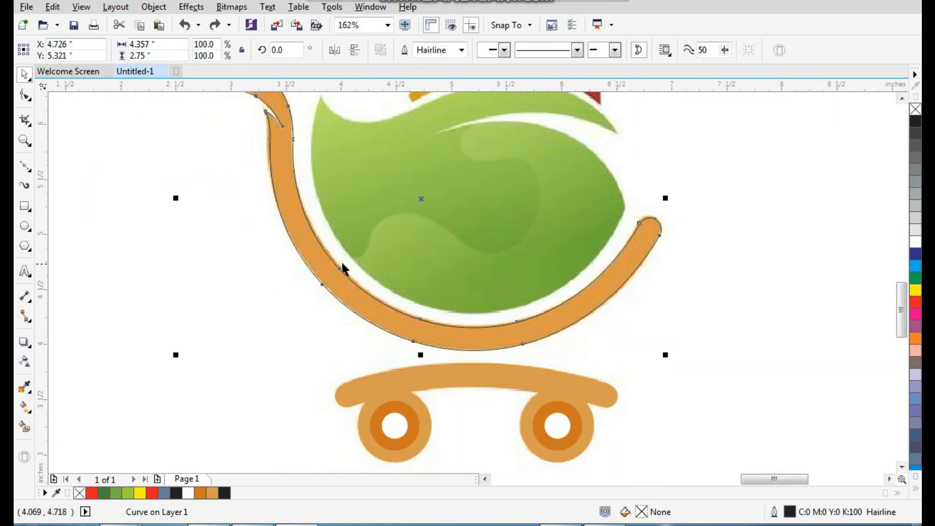
{"action": "scroll", "coordinate": [374, 428], "scroll_direction": "up", "scroll_amount": 1}
{"action": "left_click", "coordinate": [24, 388]}
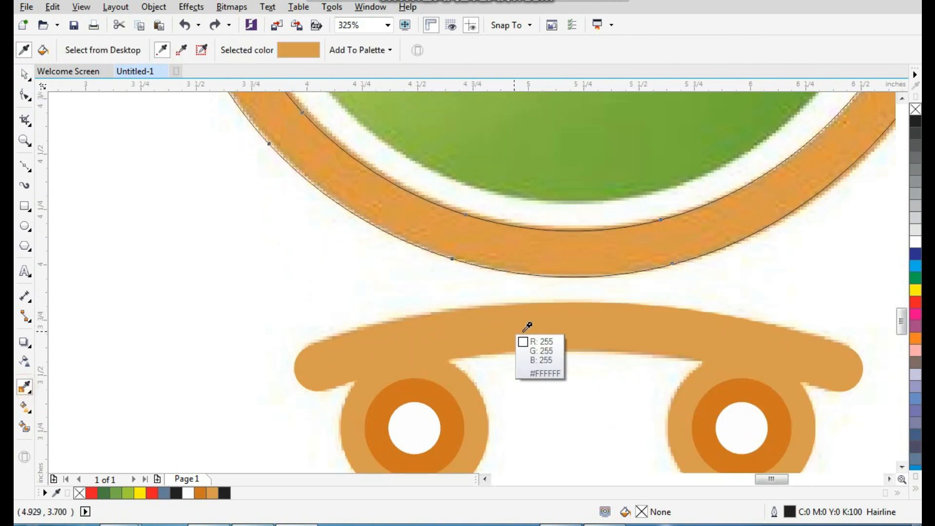
{"action": "left_click", "coordinate": [526, 325]}
{"action": "left_click", "coordinate": [522, 259]}
{"action": "right_click", "coordinate": [916, 109]}
{"action": "scroll", "coordinate": [548, 285], "scroll_direction": "down", "scroll_amount": 4}
{"action": "left_click", "coordinate": [704, 227]}
Draw a closed five-node Bezier shape over the green leaf, with nodes at its tips, the white slit's inner end and the upper edge.
{"action": "key", "text": "F2"}
{"action": "left_click_drag", "start_coordinate": [678, 177], "coordinate": [467, 343]}
{"action": "key", "text": "F2"}
{"action": "left_click_drag", "start_coordinate": [321, 175], "coordinate": [554, 345]}
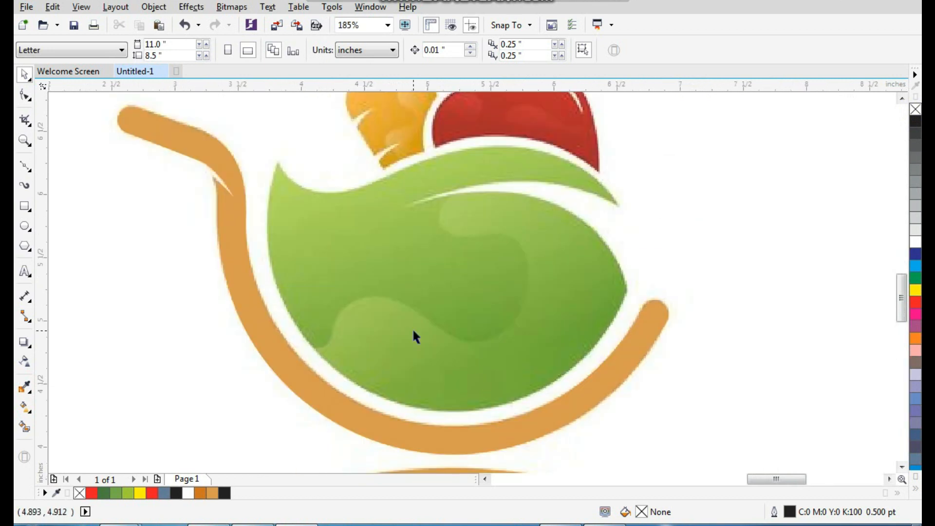
{"action": "left_click", "coordinate": [23, 166]}
{"action": "left_click", "coordinate": [617, 203]}
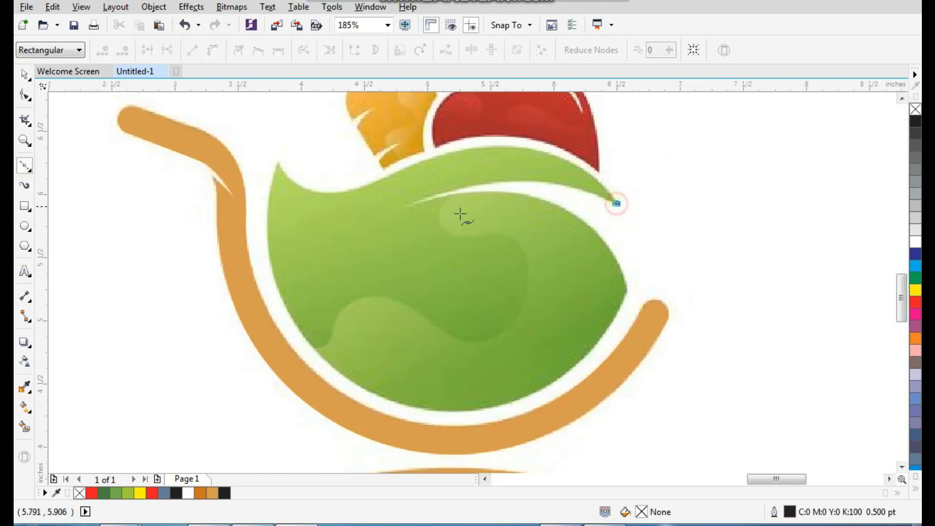
{"action": "left_click", "coordinate": [405, 205]}
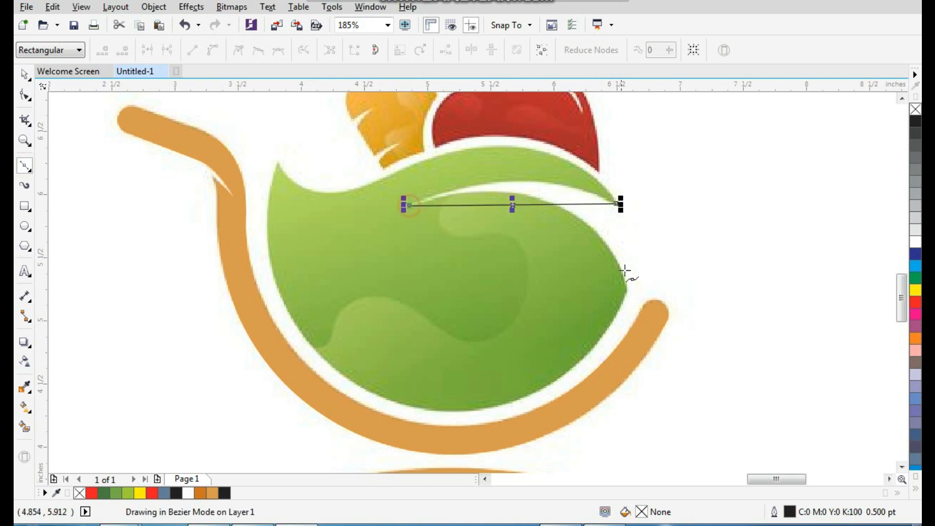
{"action": "left_click", "coordinate": [626, 289]}
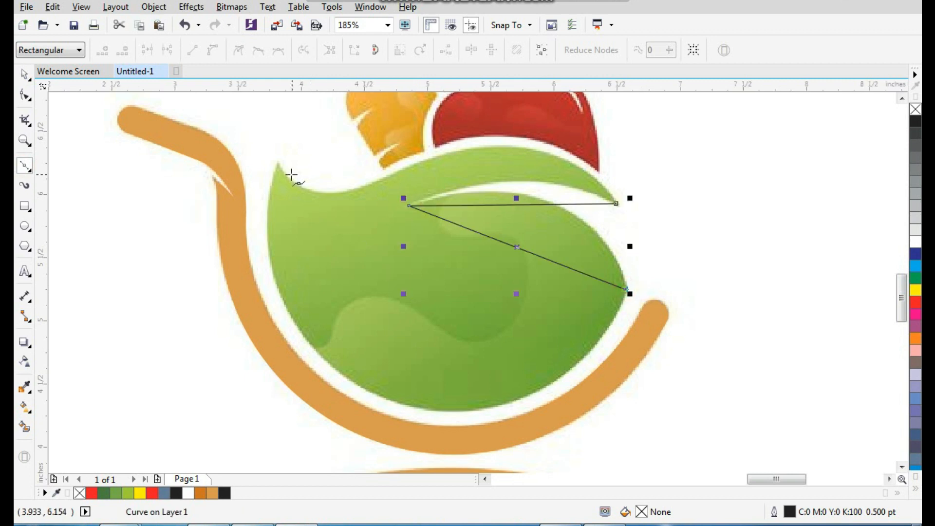
{"action": "left_click", "coordinate": [277, 167]}
{"action": "left_click", "coordinate": [386, 179]}
{"action": "left_click", "coordinate": [616, 203]}
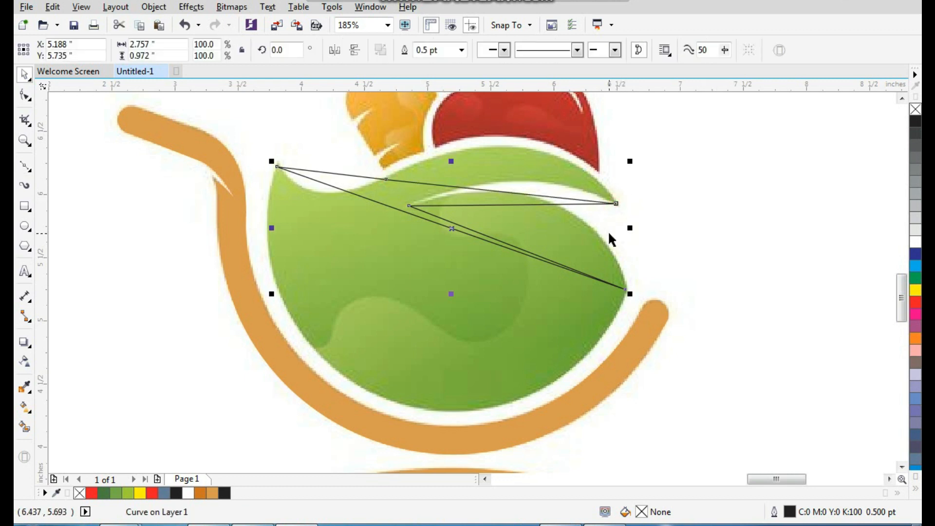
Convert the leaf shape's segments to curves and bend the long lower edge around the leaf's rounded belly.
{"action": "key", "text": "F10"}
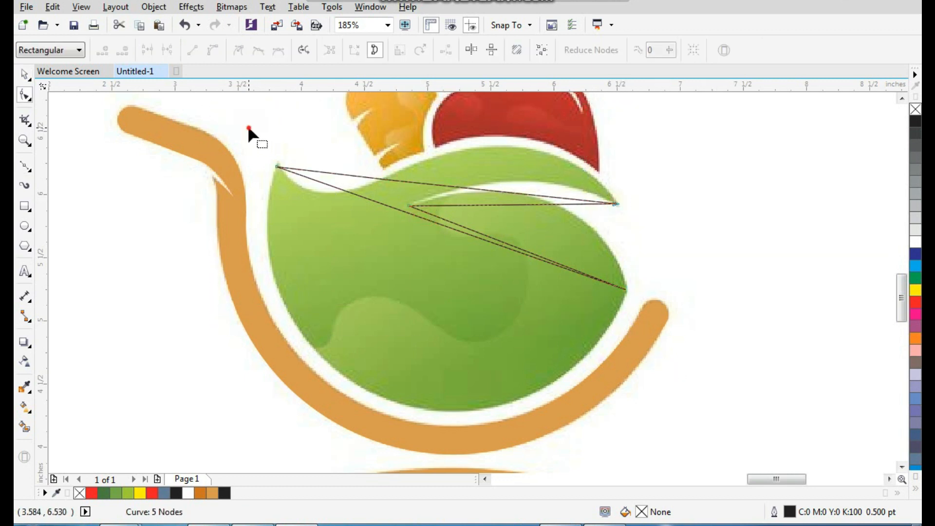
{"action": "left_click_drag", "start_coordinate": [249, 129], "coordinate": [619, 340]}
{"action": "left_click", "coordinate": [215, 50]}
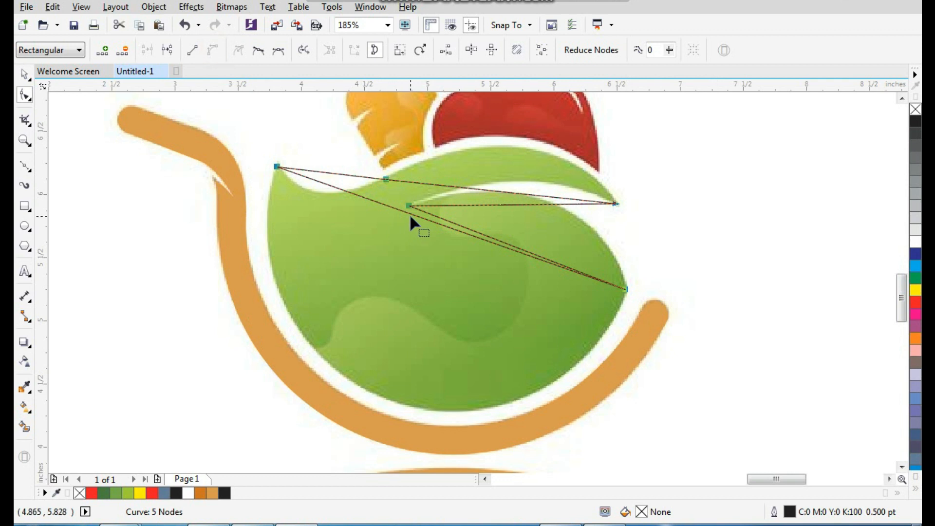
{"action": "left_click_drag", "start_coordinate": [410, 214], "coordinate": [306, 291]}
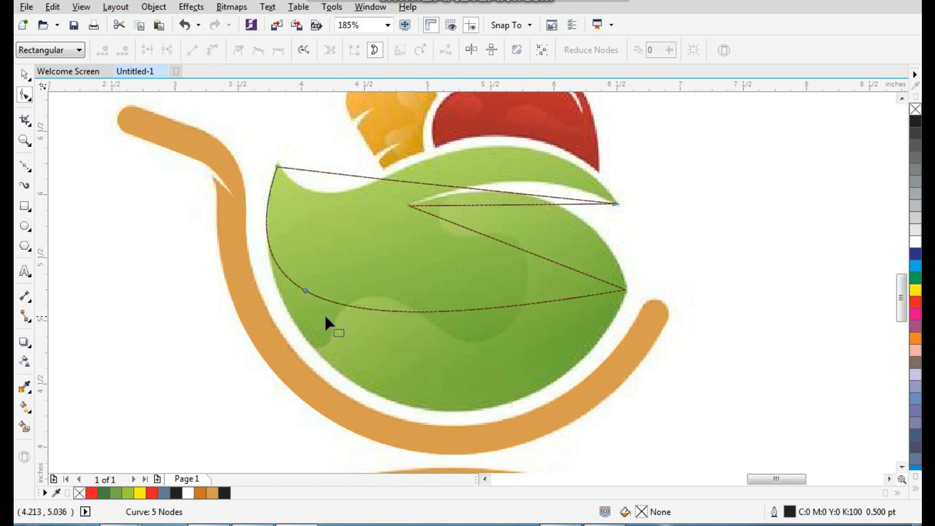
{"action": "scroll", "coordinate": [325, 318], "scroll_direction": "down", "scroll_amount": 3}
{"action": "scroll", "coordinate": [555, 248], "scroll_direction": "up", "scroll_amount": 1}
{"action": "left_click", "coordinate": [542, 201]}
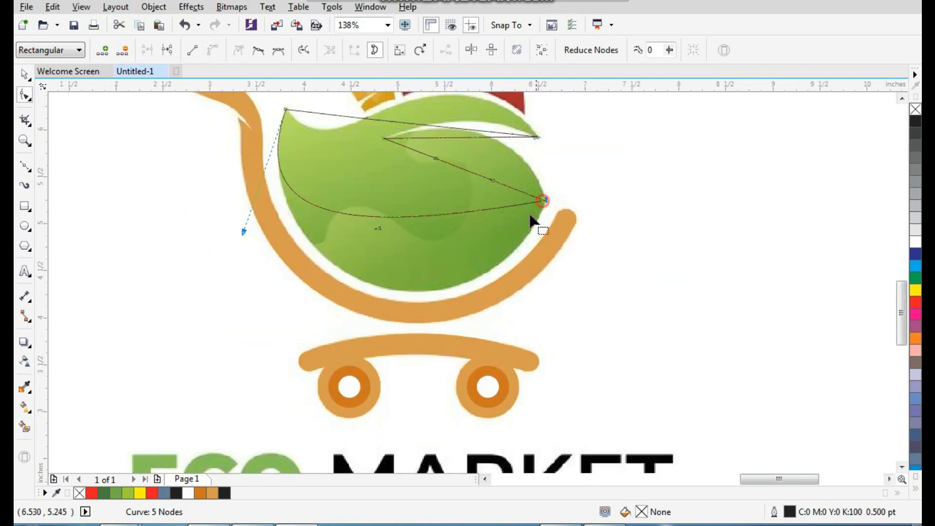
{"action": "left_click_drag", "start_coordinate": [378, 228], "coordinate": [482, 369]}
{"action": "left_click_drag", "start_coordinate": [243, 234], "coordinate": [230, 277]}
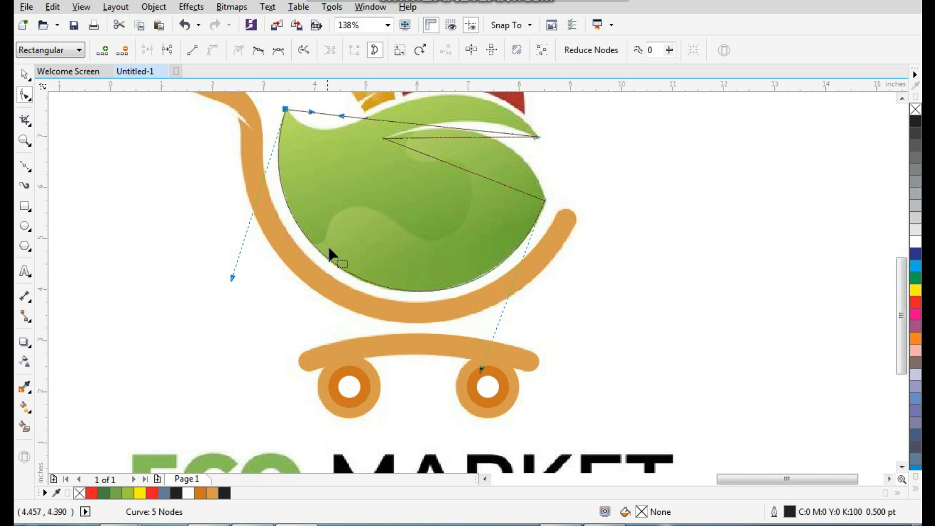
Bend the leaf's two upper segments to follow the dip beside the pointed tip and the arch under the red vegetable.
{"action": "scroll", "coordinate": [328, 245], "scroll_direction": "down", "scroll_amount": 2}
{"action": "scroll", "coordinate": [302, 146], "scroll_direction": "up", "scroll_amount": 4}
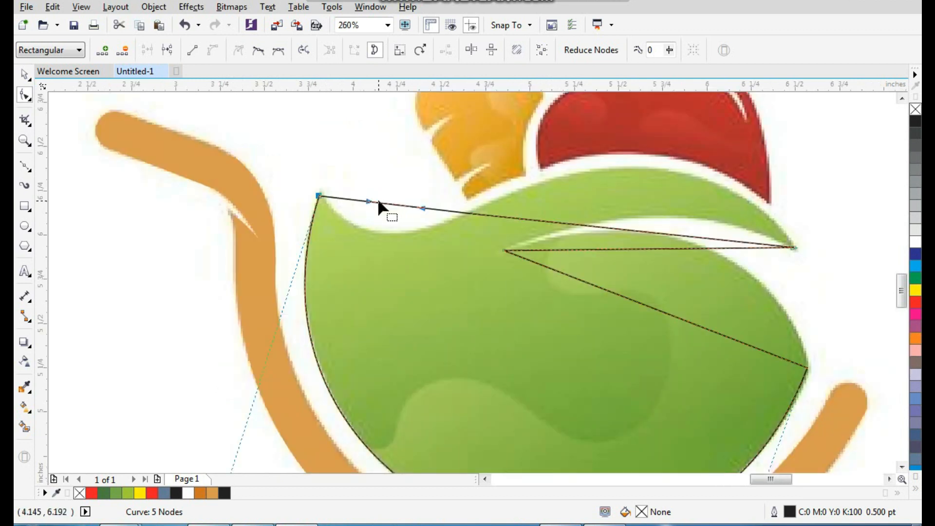
{"action": "left_click_drag", "start_coordinate": [380, 203], "coordinate": [380, 233]}
{"action": "scroll", "coordinate": [389, 258], "scroll_direction": "down", "scroll_amount": 3}
{"action": "scroll", "coordinate": [509, 296], "scroll_direction": "up", "scroll_amount": 4}
{"action": "left_click_drag", "start_coordinate": [530, 315], "coordinate": [591, 207]}
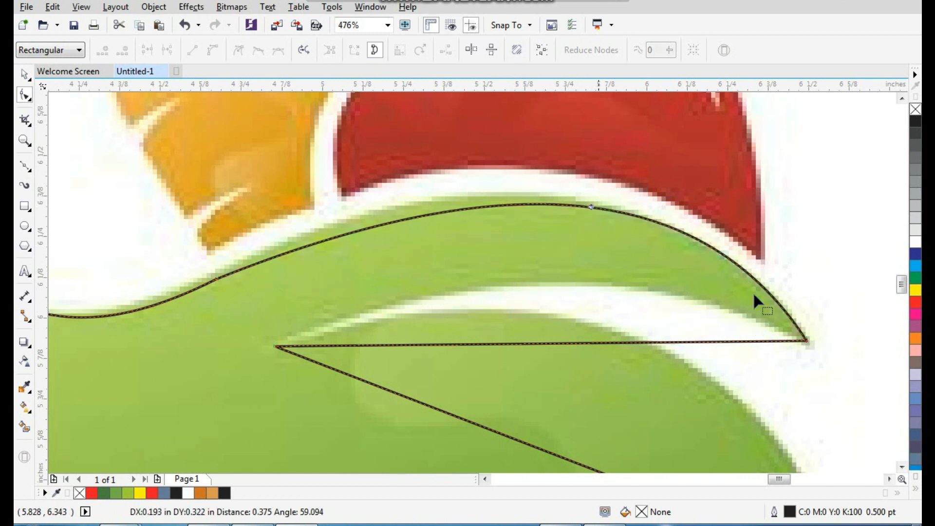
{"action": "left_click", "coordinate": [806, 341]}
{"action": "left_click_drag", "start_coordinate": [490, 171], "coordinate": [427, 166]}
{"action": "scroll", "coordinate": [507, 330], "scroll_direction": "down", "scroll_amount": 2}
{"action": "scroll", "coordinate": [506, 330], "scroll_direction": "up", "scroll_amount": 2}
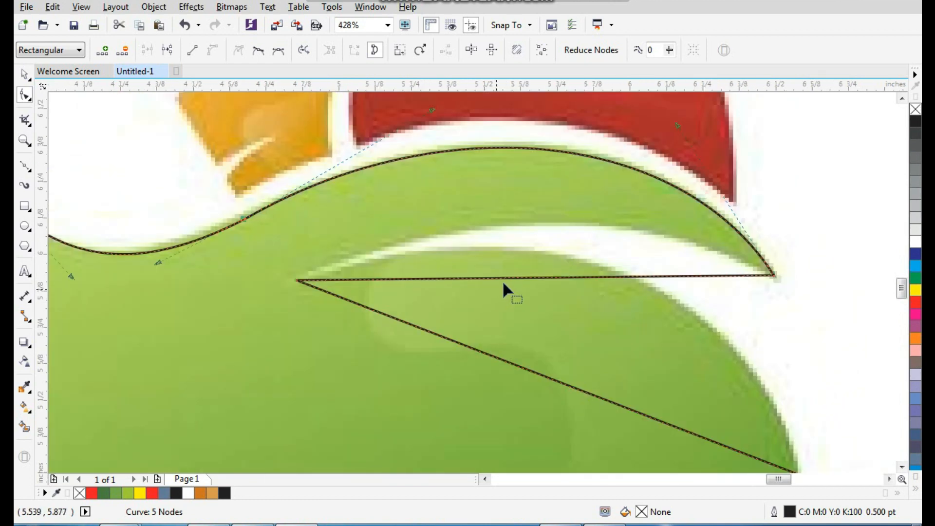
Bend the two edges of the leaf's white slit to match the reference, finishing the leaf outline.
{"action": "left_click_drag", "start_coordinate": [511, 277], "coordinate": [501, 228]}
{"action": "left_click_drag", "start_coordinate": [528, 280], "coordinate": [538, 226]}
{"action": "scroll", "coordinate": [448, 276], "scroll_direction": "down", "scroll_amount": 2}
{"action": "left_click_drag", "start_coordinate": [376, 198], "coordinate": [726, 463]}
{"action": "scroll", "coordinate": [731, 458], "scroll_direction": "up", "scroll_amount": 1}
{"action": "left_click_drag", "start_coordinate": [412, 266], "coordinate": [481, 210]}
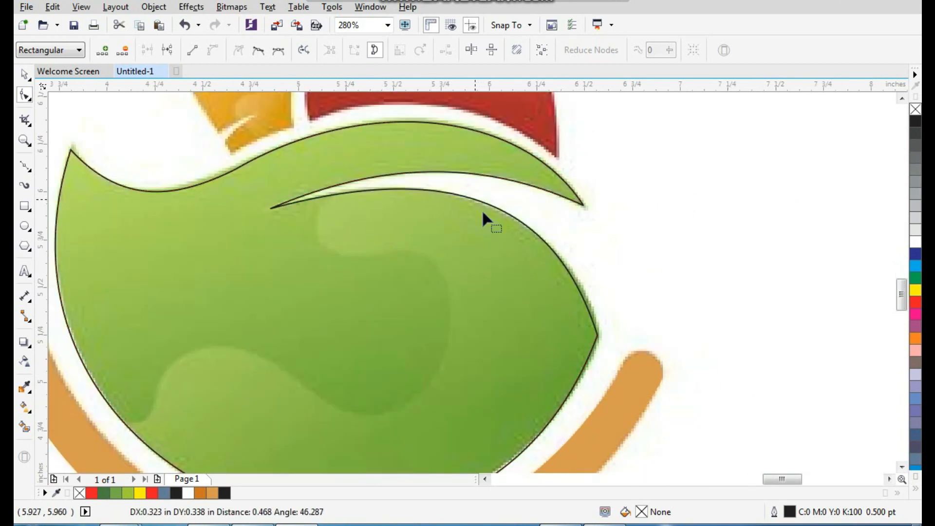
{"action": "scroll", "coordinate": [321, 270], "scroll_direction": "down", "scroll_amount": 4}
{"action": "left_click_drag", "start_coordinate": [265, 153], "coordinate": [528, 329]}
{"action": "key", "text": "space"}
Draw a closed three-node Bezier shape over the red vegetable, with nodes at both lower corners and the dip below the stem.
{"action": "left_click_drag", "start_coordinate": [549, 123], "coordinate": [246, 422]}
{"action": "left_click_drag", "start_coordinate": [419, 127], "coordinate": [595, 319]}
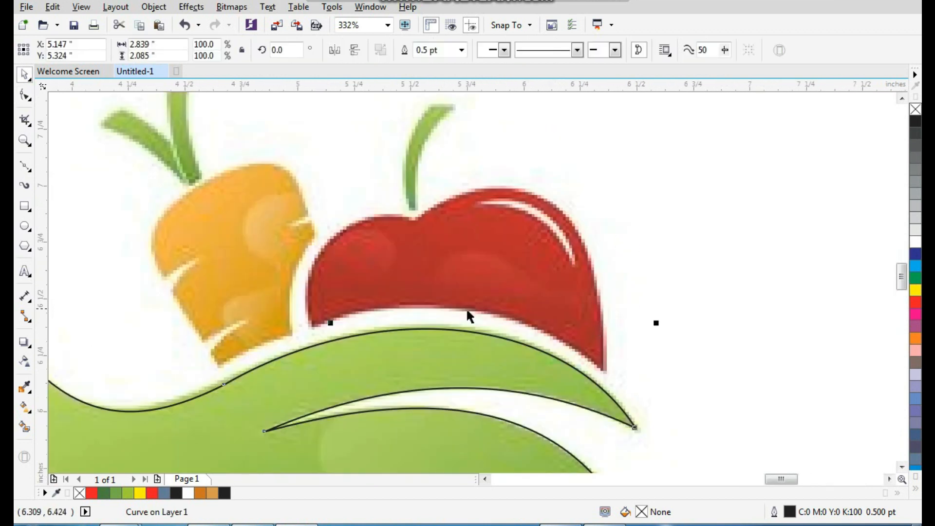
{"action": "left_click", "coordinate": [25, 166]}
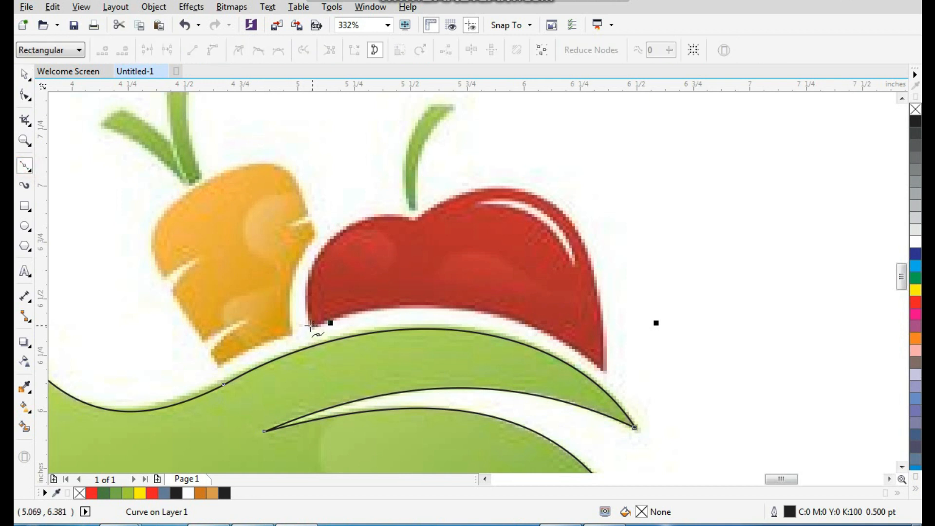
{"action": "left_click", "coordinate": [310, 327]}
{"action": "left_click", "coordinate": [412, 219]}
{"action": "left_click", "coordinate": [604, 370]}
{"action": "left_click", "coordinate": [310, 324]}
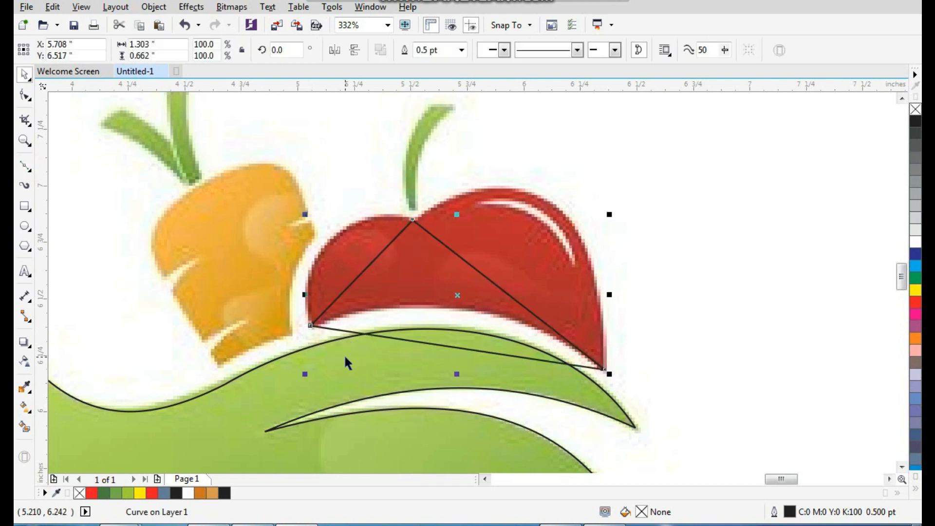
Convert the red vegetable's segments to curves and bend its two humps and concave bottom edge to match the reference.
{"action": "key", "text": "F10"}
{"action": "left_click", "coordinate": [213, 50]}
{"action": "scroll", "coordinate": [329, 176], "scroll_direction": "up", "scroll_amount": 1}
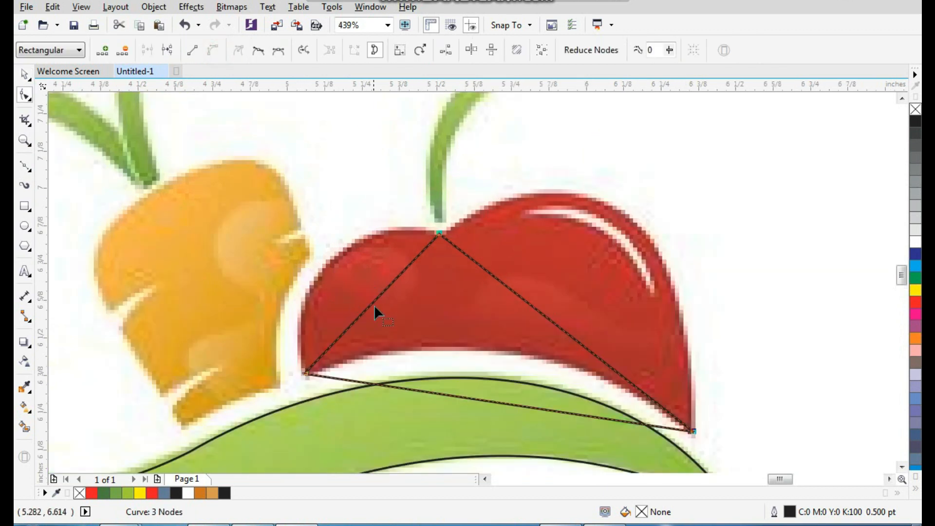
{"action": "left_click_drag", "start_coordinate": [376, 297], "coordinate": [329, 258]}
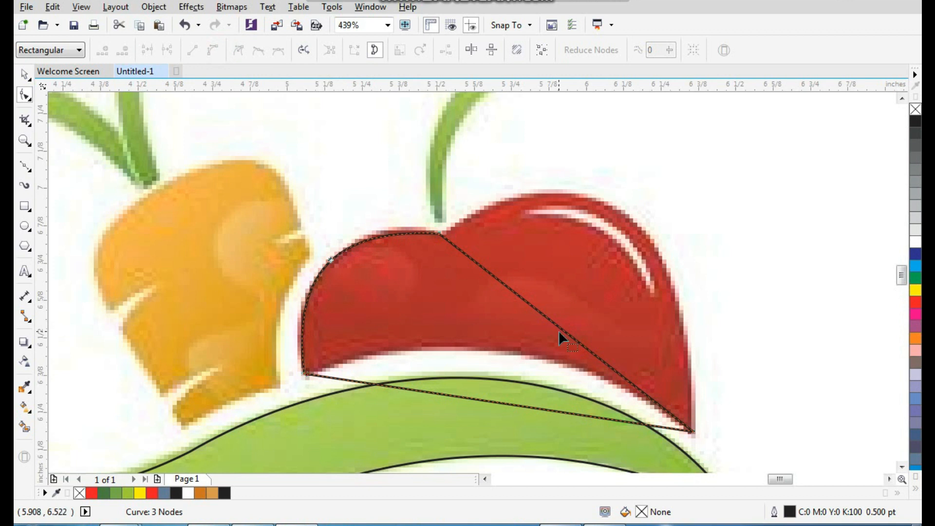
{"action": "left_click_drag", "start_coordinate": [564, 329], "coordinate": [589, 214]}
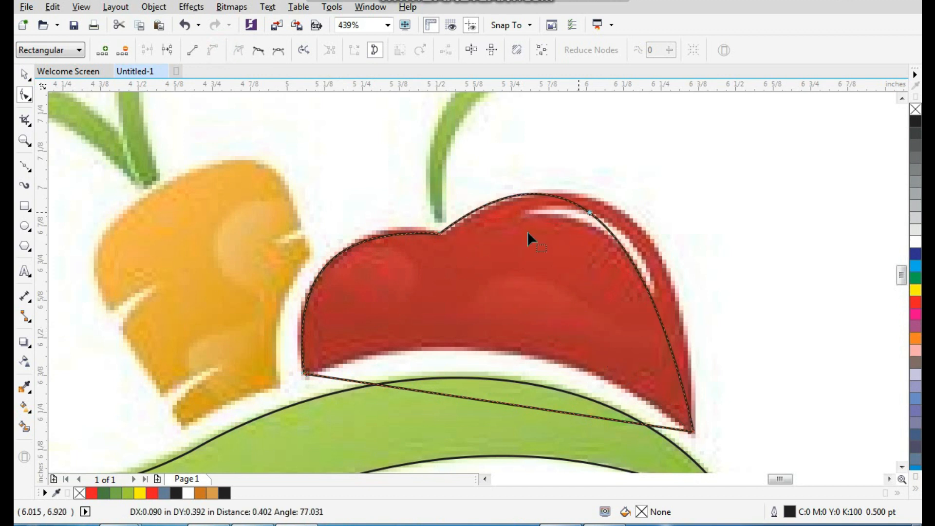
{"action": "left_click", "coordinate": [438, 231]}
{"action": "left_click_drag", "start_coordinate": [644, 214], "coordinate": [699, 196]}
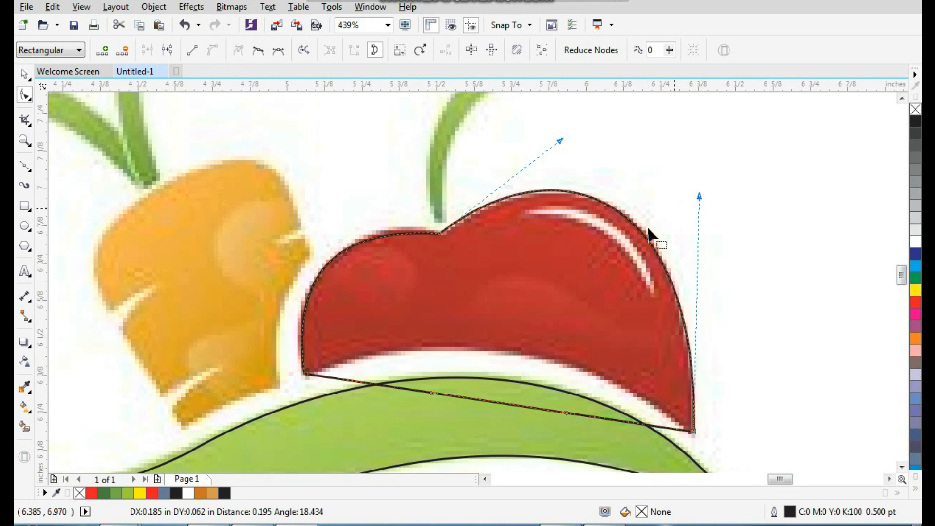
{"action": "left_click_drag", "start_coordinate": [485, 403], "coordinate": [509, 347]}
{"action": "key", "text": "space"}
Draw a closed 13-node Bezier outline around the orange carrot, including its three white notches.
{"action": "scroll", "coordinate": [378, 280], "scroll_direction": "down", "scroll_amount": 2}
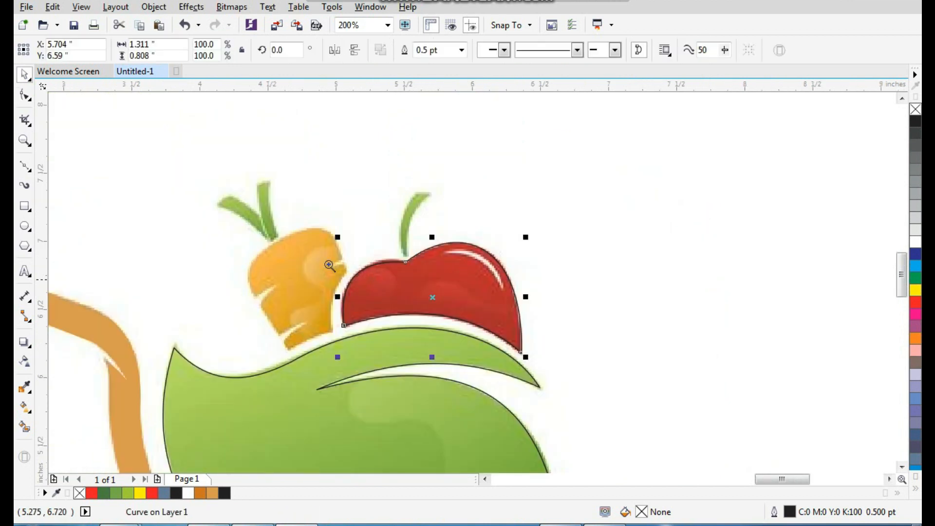
{"action": "scroll", "coordinate": [237, 301], "scroll_direction": "up", "scroll_amount": 2}
{"action": "left_click", "coordinate": [24, 165]}
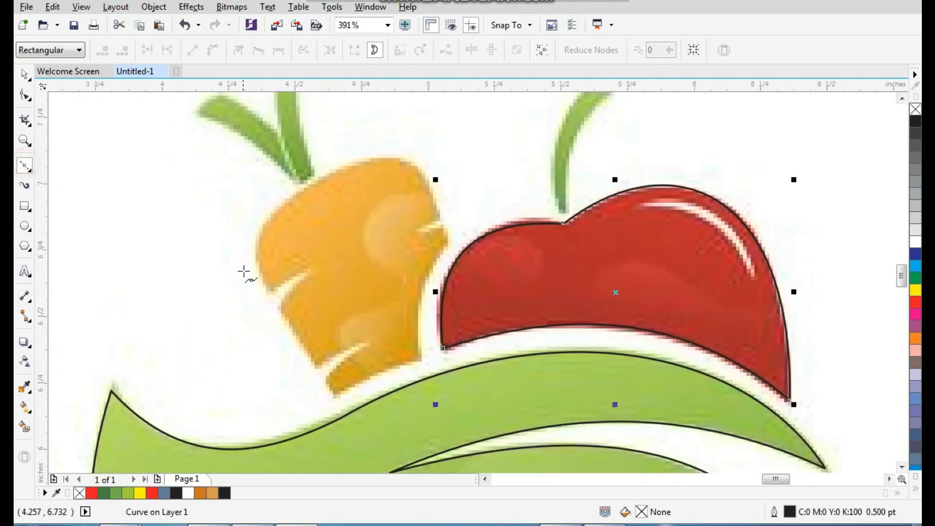
{"action": "left_click", "coordinate": [270, 289]}
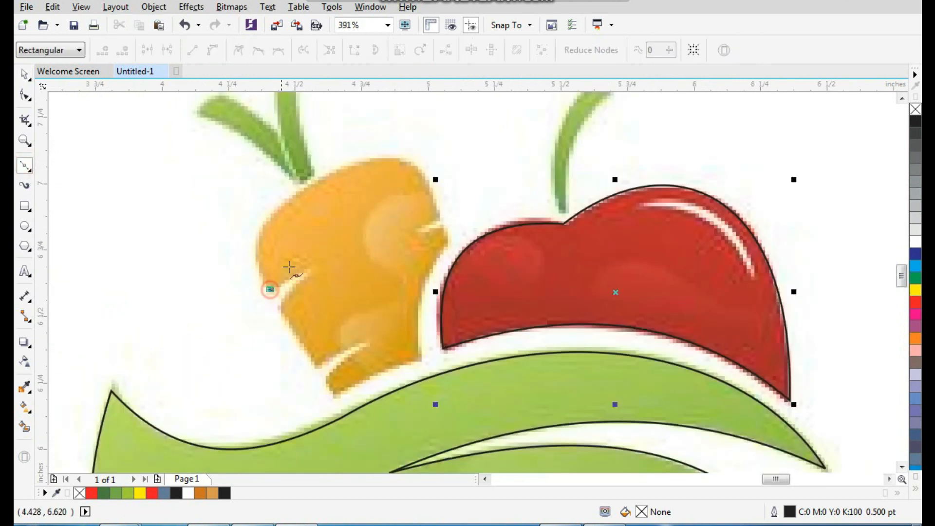
{"action": "left_click", "coordinate": [317, 182]}
{"action": "left_click", "coordinate": [441, 215]}
{"action": "left_click", "coordinate": [416, 228]}
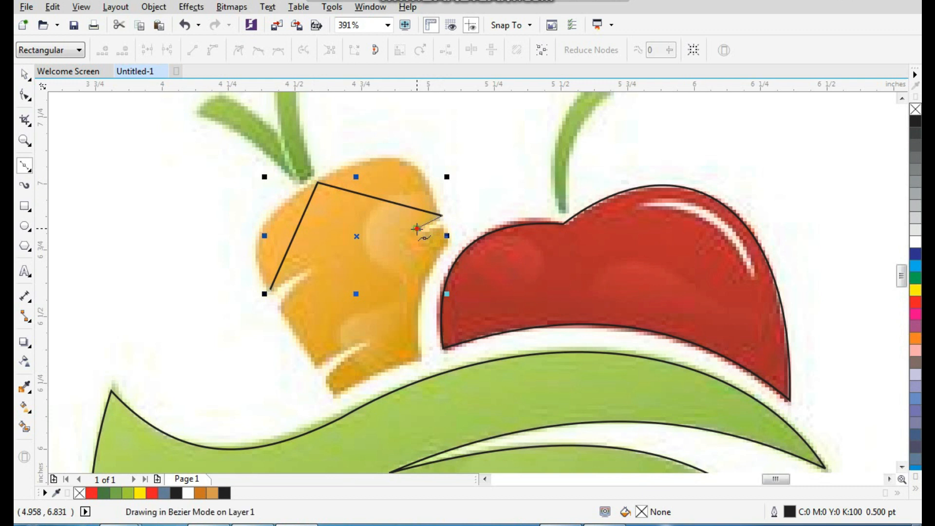
{"action": "left_click", "coordinate": [443, 226]}
{"action": "left_click", "coordinate": [447, 242]}
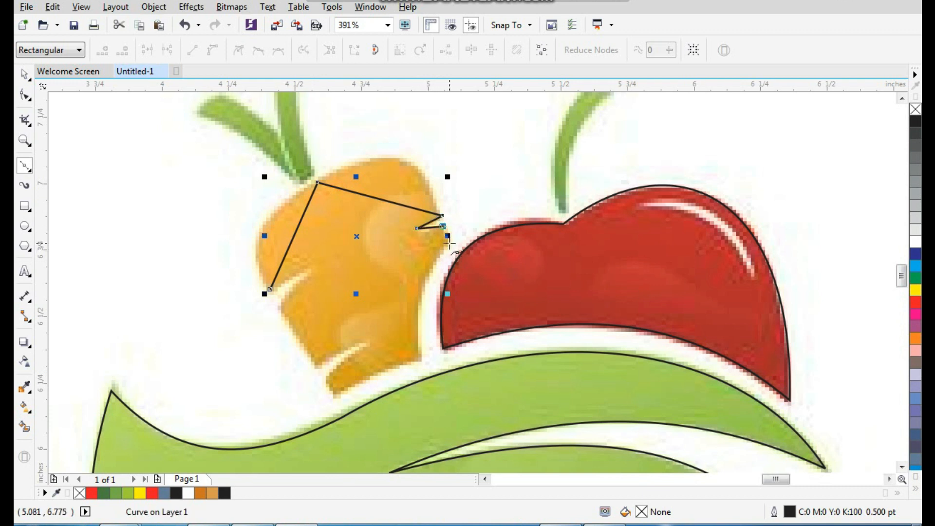
{"action": "left_click", "coordinate": [423, 359]}
{"action": "left_click", "coordinate": [335, 392]}
{"action": "left_click", "coordinate": [327, 377]}
{"action": "left_click", "coordinate": [367, 345]}
{"action": "left_click", "coordinate": [320, 365]}
{"action": "left_click", "coordinate": [277, 308]}
{"action": "left_click", "coordinate": [315, 273]}
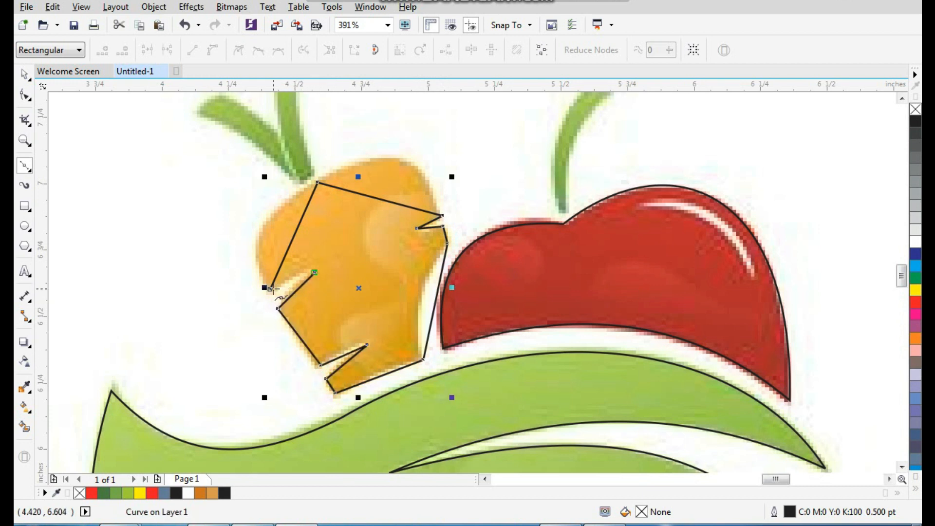
{"action": "left_click", "coordinate": [270, 289]}
Convert the carrot outline's segments to curves and bend its rounded top and side edges to match the reference.
{"action": "key", "text": "F10"}
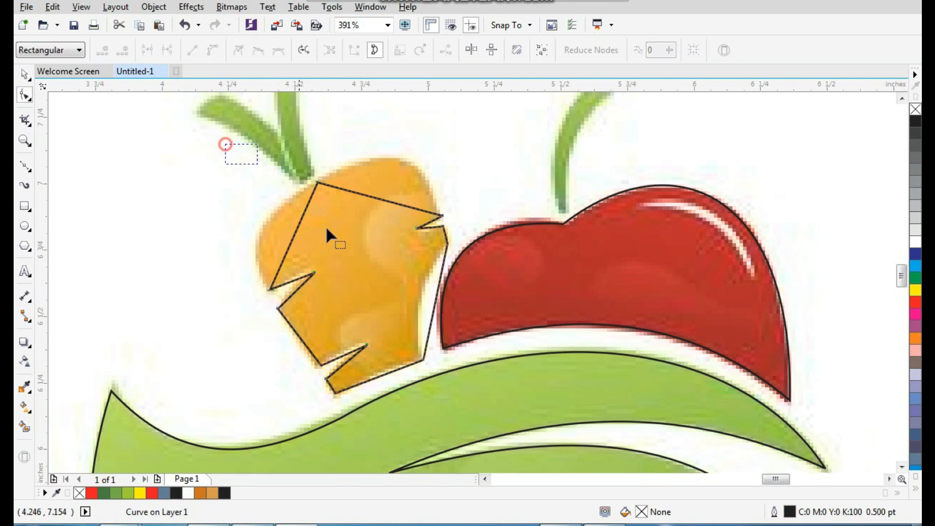
{"action": "left_click", "coordinate": [211, 50]}
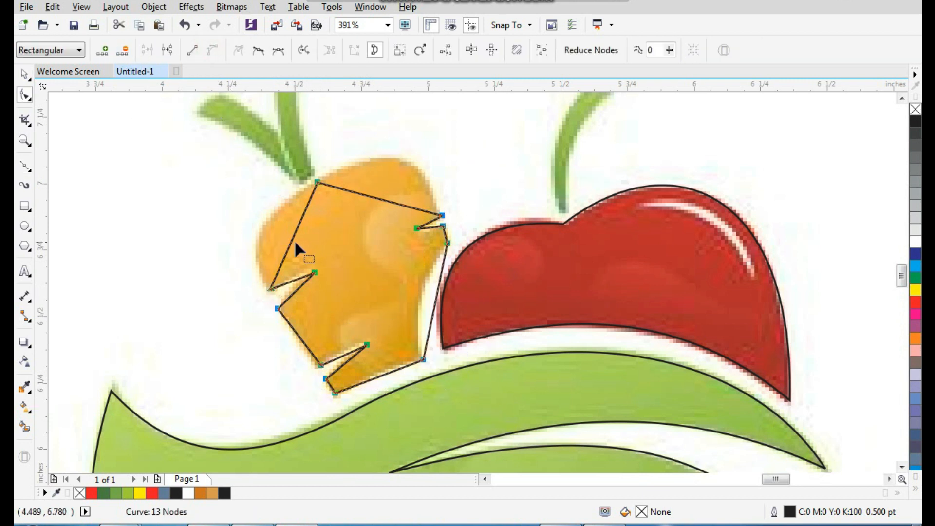
{"action": "left_click_drag", "start_coordinate": [295, 239], "coordinate": [264, 230]}
{"action": "left_click_drag", "start_coordinate": [381, 202], "coordinate": [393, 157]}
{"action": "left_click_drag", "start_coordinate": [363, 211], "coordinate": [539, 372]}
{"action": "left_click_drag", "start_coordinate": [433, 303], "coordinate": [403, 298]}
{"action": "scroll", "coordinate": [412, 316], "scroll_direction": "down", "scroll_amount": 2}
{"action": "left_click_drag", "start_coordinate": [236, 162], "coordinate": [722, 398]}
{"action": "scroll", "coordinate": [352, 294], "scroll_direction": "down", "scroll_amount": 2}
{"action": "key", "text": "F2"}
{"action": "left_click_drag", "start_coordinate": [189, 110], "coordinate": [616, 411]}
{"action": "key", "text": "space"}
Draw a closed four-node Bezier shape for the green stem above the red vegetable.
{"action": "left_click_drag", "start_coordinate": [461, 105], "coordinate": [598, 238]}
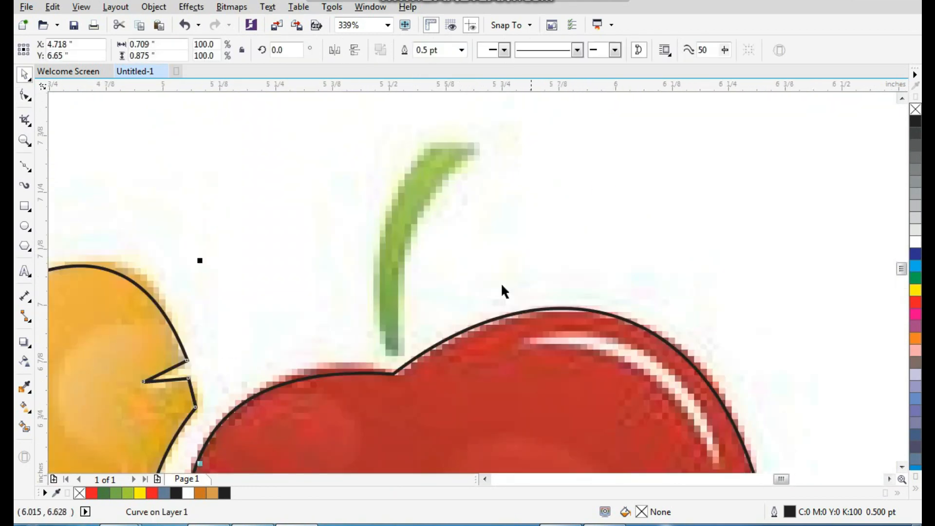
{"action": "left_click", "coordinate": [20, 166]}
{"action": "left_click", "coordinate": [426, 149]}
{"action": "left_click", "coordinate": [477, 150]}
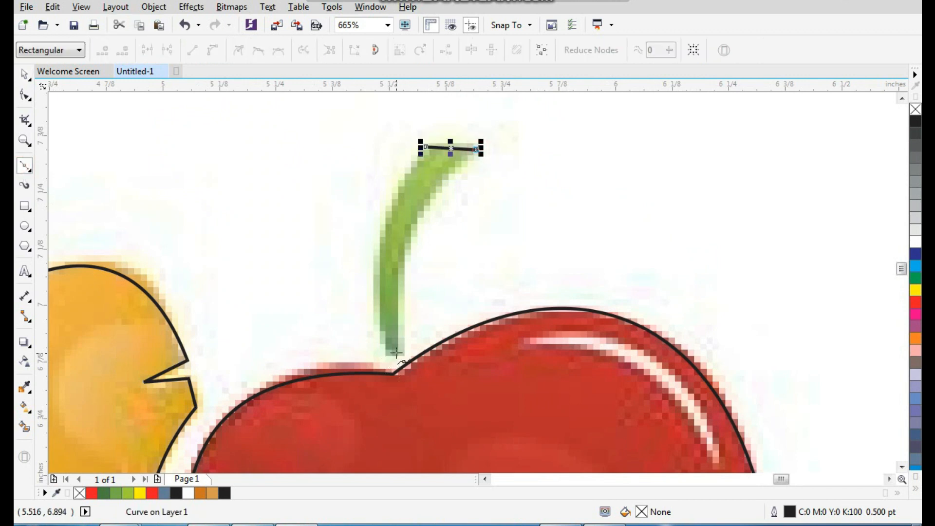
{"action": "left_click", "coordinate": [396, 353]}
{"action": "left_click", "coordinate": [385, 354]}
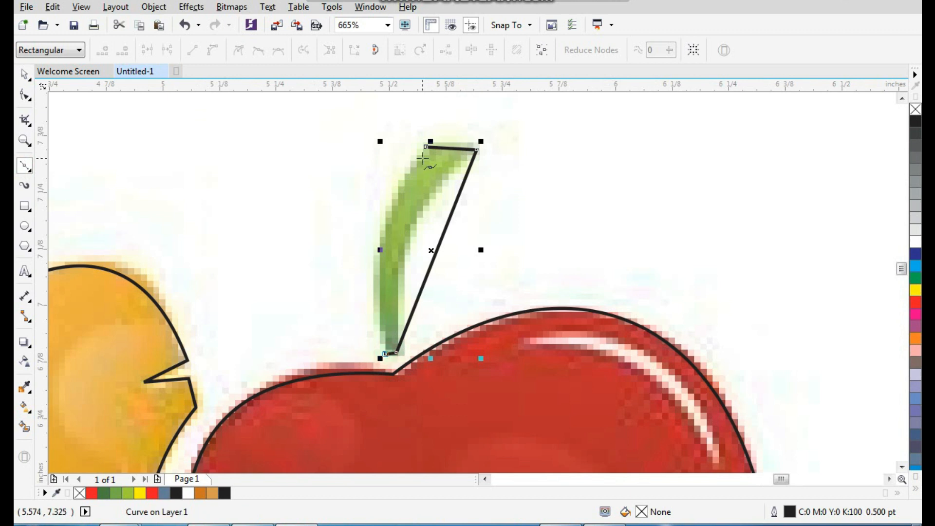
{"action": "left_click", "coordinate": [426, 146]}
Convert the stem's segments to curves and bend its two long edges to follow the green stem.
{"action": "key", "text": "F10"}
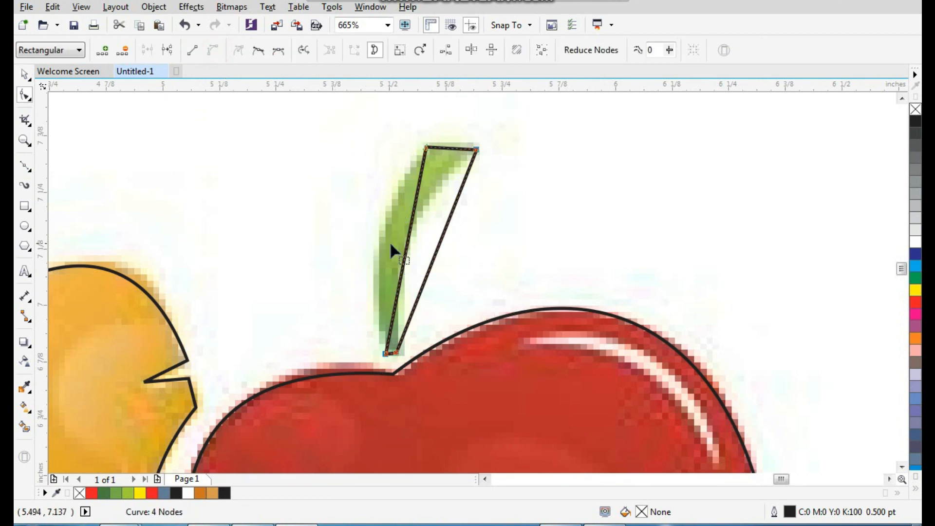
{"action": "left_click_drag", "start_coordinate": [405, 244], "coordinate": [383, 239]}
{"action": "left_click", "coordinate": [440, 239]}
{"action": "left_click_drag", "start_coordinate": [441, 240], "coordinate": [418, 236]}
{"action": "key", "text": "space"}
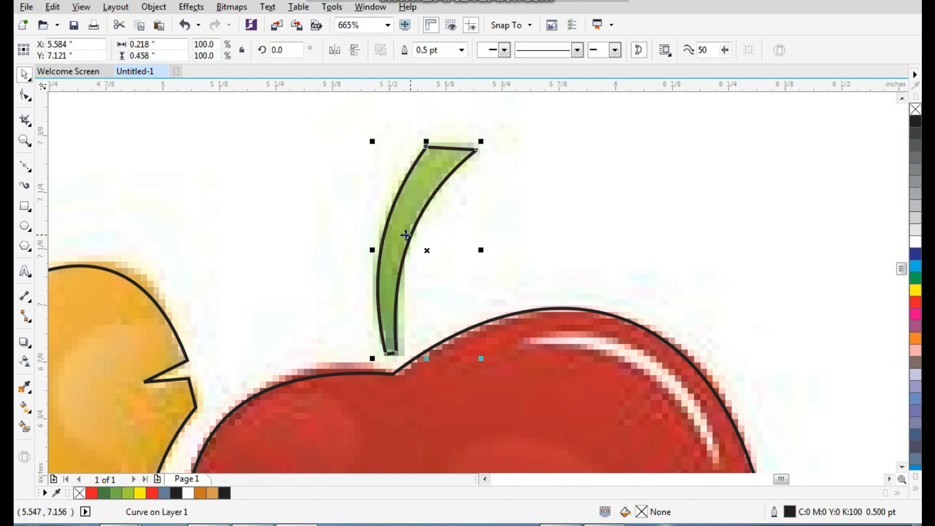
{"action": "scroll", "coordinate": [407, 236], "scroll_direction": "down", "scroll_amount": 3}
{"action": "left_click_drag", "start_coordinate": [112, 164], "coordinate": [296, 305]}
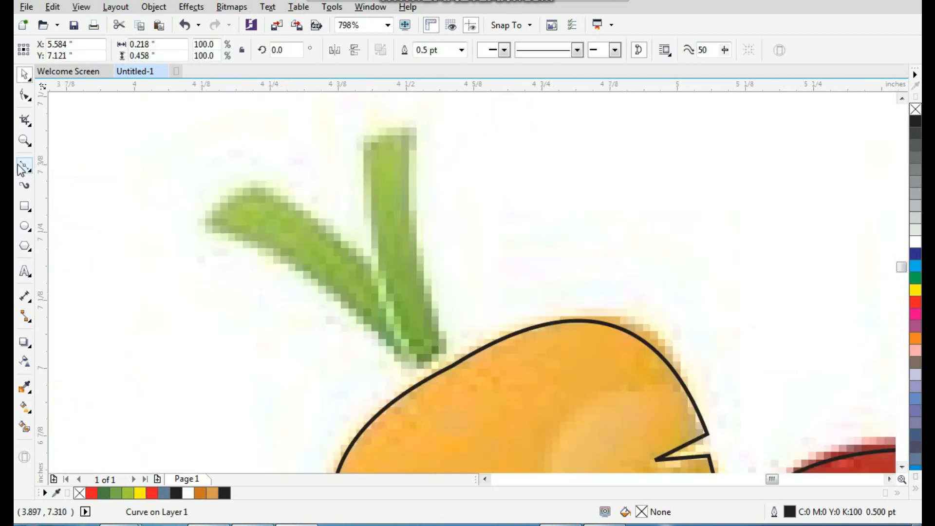
Draw a closed four-node Bezier shape around the upright green stalk above the carrot.
{"action": "left_click", "coordinate": [19, 167]}
{"action": "left_click", "coordinate": [363, 142]}
{"action": "left_click", "coordinate": [413, 130]}
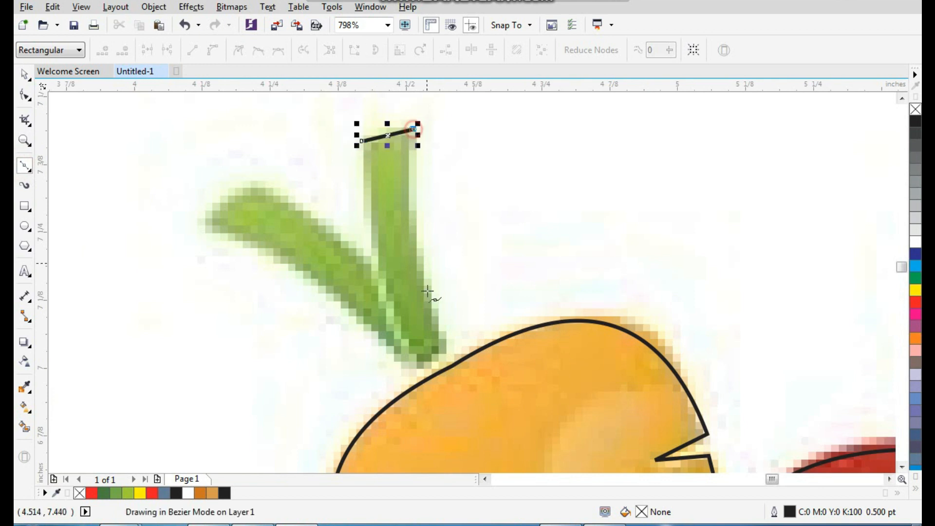
{"action": "double_click", "coordinate": [448, 348]}
{"action": "left_click", "coordinate": [413, 366]}
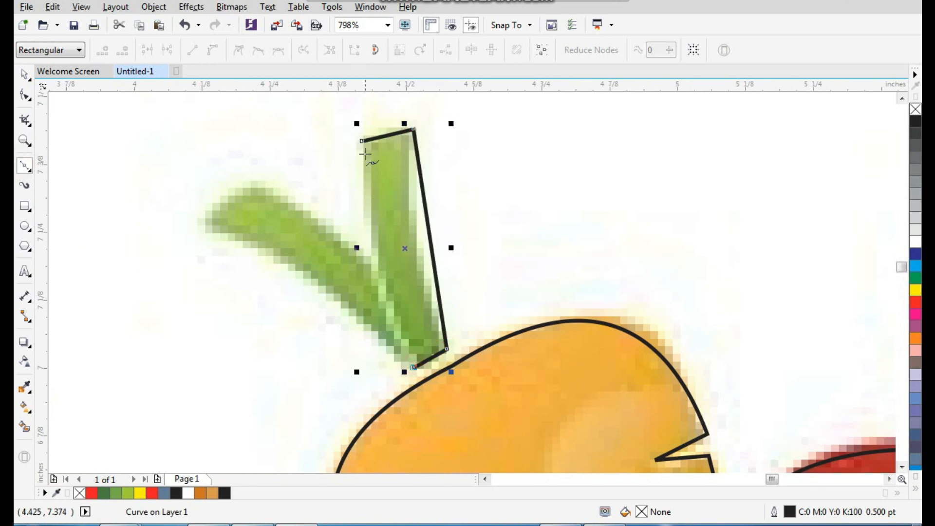
{"action": "left_click", "coordinate": [362, 142]}
Convert the upright stalk's segments to curves and bend its two long edges to match the reference.
{"action": "key", "text": "F10"}
{"action": "left_click_drag", "start_coordinate": [502, 116], "coordinate": [276, 396]}
{"action": "left_click_drag", "start_coordinate": [388, 264], "coordinate": [381, 260]}
{"action": "left_click_drag", "start_coordinate": [432, 247], "coordinate": [416, 265]}
Draw a four-cornered Bezier outline, about 0.35 by 0.31 in, around the slanted green stalk beside the upright one.
{"action": "left_click", "coordinate": [25, 168]}
{"action": "left_click", "coordinate": [210, 227]}
{"action": "left_click", "coordinate": [252, 189]}
{"action": "left_click", "coordinate": [371, 264]}
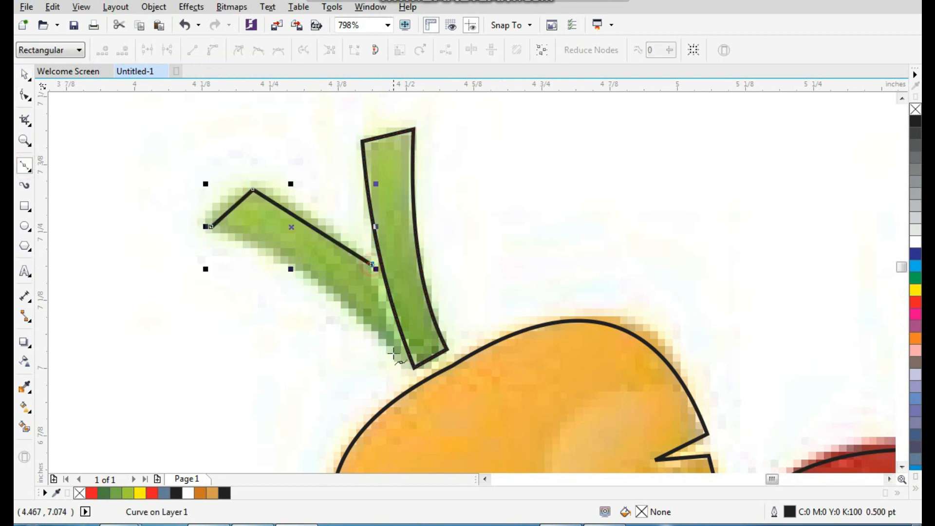
{"action": "left_click", "coordinate": [402, 360]}
{"action": "left_click", "coordinate": [213, 225]}
Convert the slanted stalk's segments to curves, bend its two long edges to the reference, and close the curve.
{"action": "key", "text": "space"}
{"action": "key", "text": "F10"}
{"action": "left_click_drag", "start_coordinate": [201, 168], "coordinate": [449, 377]}
{"action": "left_click", "coordinate": [210, 50]}
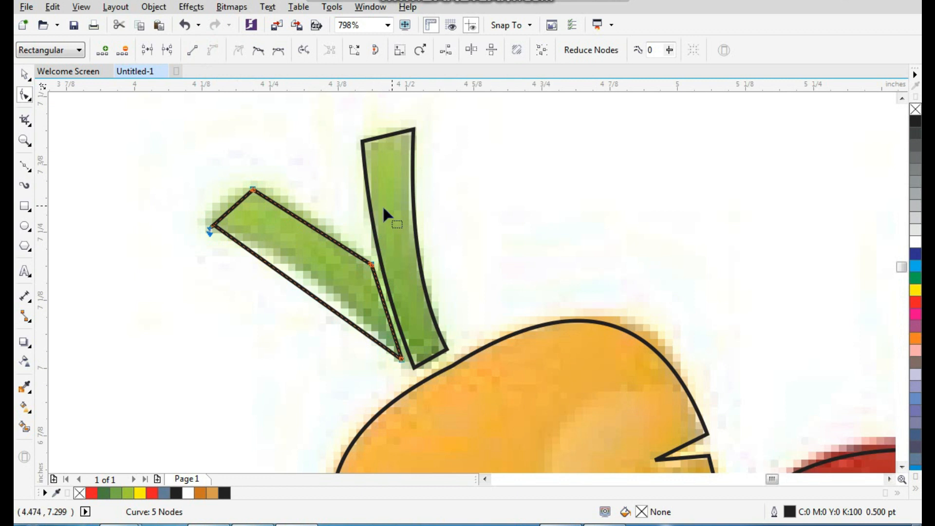
{"action": "left_click", "coordinate": [289, 287]}
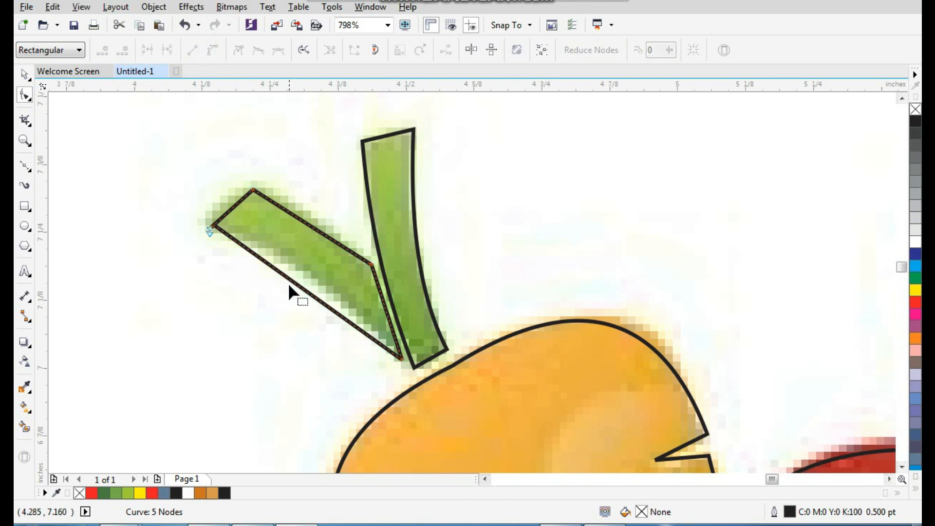
{"action": "left_click_drag", "start_coordinate": [295, 288], "coordinate": [302, 271]}
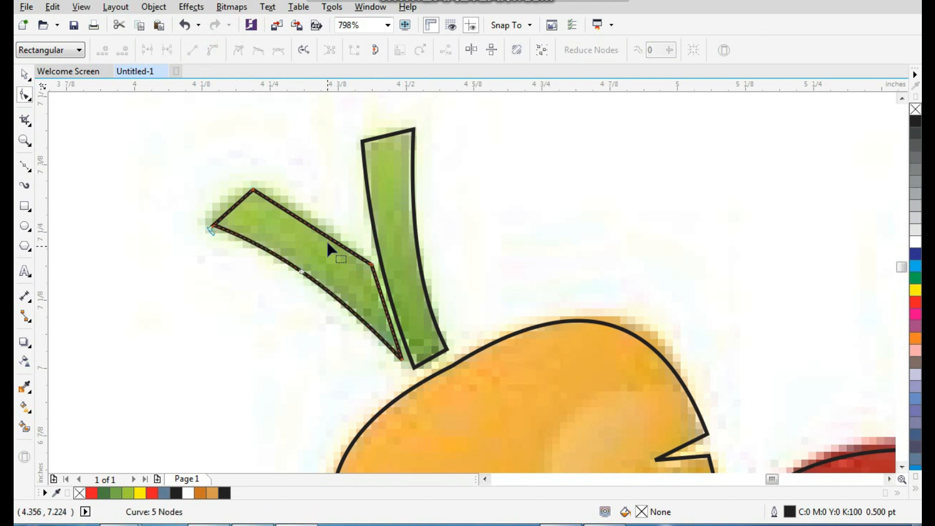
{"action": "left_click_drag", "start_coordinate": [326, 242], "coordinate": [328, 236]}
{"action": "key", "text": "space"}
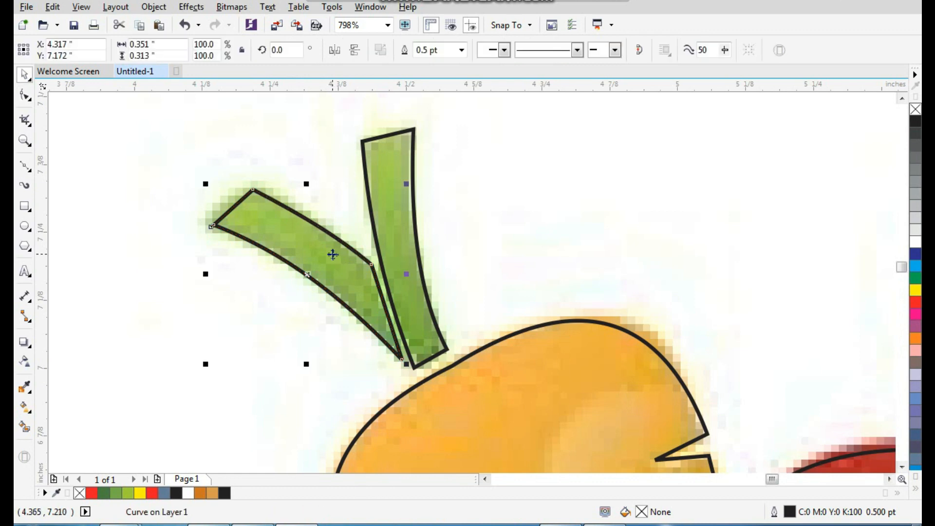
{"action": "left_click", "coordinate": [637, 47]}
Draw a freehand highlight curve about 2.7 by 1.9 in along the leaf's wavy light area, looping outside its lower right edge.
{"action": "scroll", "coordinate": [371, 245], "scroll_direction": "down", "scroll_amount": 2}
{"action": "key", "text": "F2"}
{"action": "left_click_drag", "start_coordinate": [334, 190], "coordinate": [637, 440]}
{"action": "scroll", "coordinate": [481, 245], "scroll_direction": "down", "scroll_amount": 2}
{"action": "key", "text": "F2"}
{"action": "left_click_drag", "start_coordinate": [583, 194], "coordinate": [330, 432]}
{"action": "key", "text": "F2"}
{"action": "left_click_drag", "start_coordinate": [368, 190], "coordinate": [680, 426]}
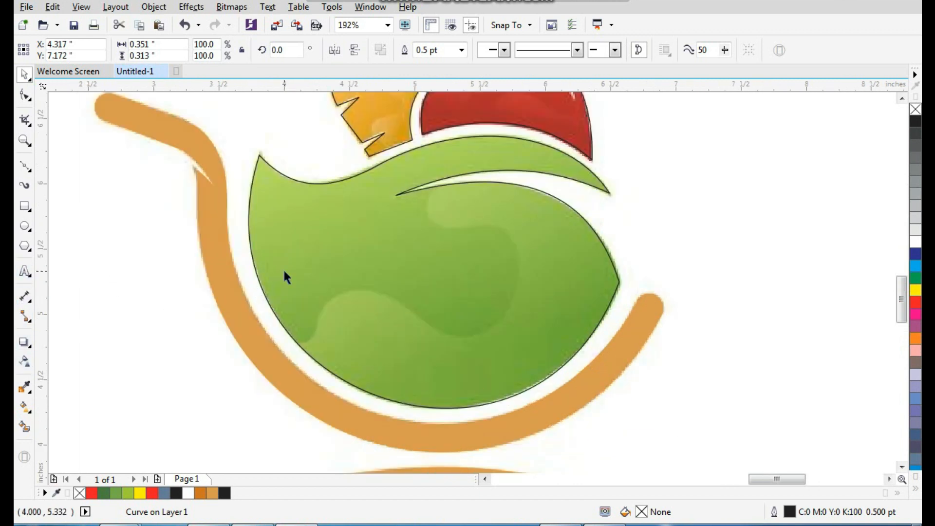
{"action": "key", "text": "F7"}
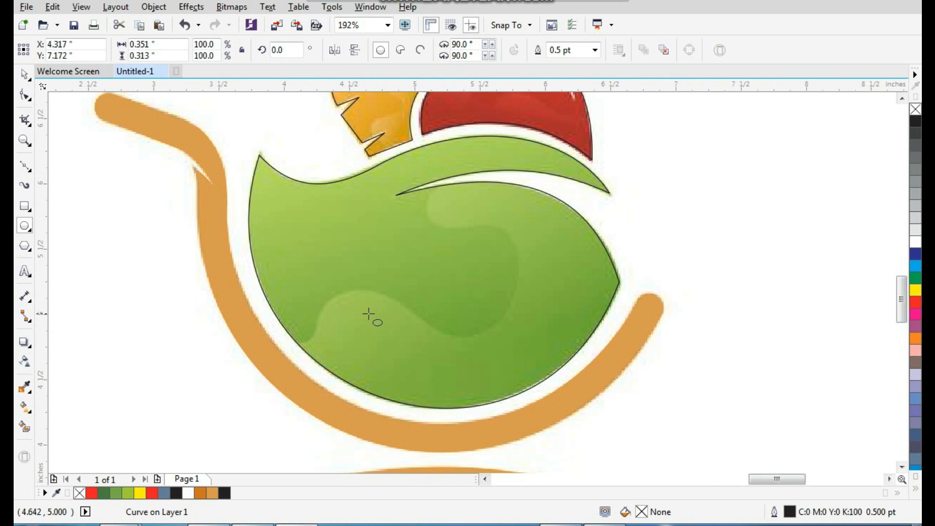
{"action": "key", "text": "space"}
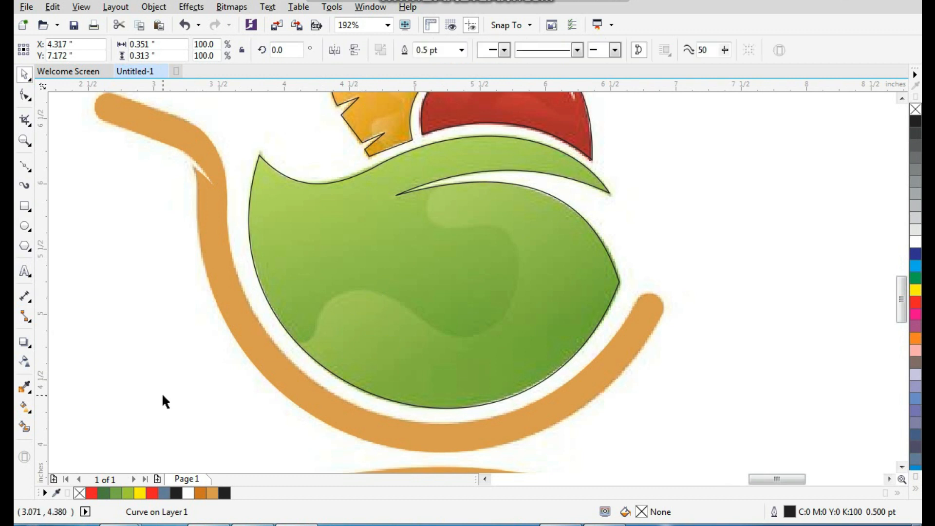
{"action": "left_click", "coordinate": [30, 171]}
{"action": "left_click", "coordinate": [91, 166]}
{"action": "left_click_drag", "start_coordinate": [196, 117], "coordinate": [625, 409]}
{"action": "mouse_move", "coordinate": [501, 179]}
{"action": "left_mouse_down"}
{"action": "mouse_move", "coordinate": [490, 222]}
{"action": "mouse_move", "coordinate": [503, 228]}
{"action": "mouse_move", "coordinate": [586, 239]}
{"action": "left_mouse_up"}
{"action": "mouse_move", "coordinate": [600, 302]}
{"action": "left_mouse_down"}
{"action": "mouse_move", "coordinate": [564, 365]}
{"action": "mouse_move", "coordinate": [542, 371]}
{"action": "mouse_move", "coordinate": [513, 368]}
{"action": "mouse_move", "coordinate": [433, 323]}
{"action": "mouse_move", "coordinate": [375, 312]}
{"action": "mouse_move", "coordinate": [350, 360]}
{"action": "mouse_move", "coordinate": [323, 382]}
{"action": "mouse_move", "coordinate": [328, 420]}
{"action": "mouse_move", "coordinate": [356, 438]}
{"action": "mouse_move", "coordinate": [439, 457]}
{"action": "mouse_move", "coordinate": [562, 469]}
{"action": "mouse_move", "coordinate": [712, 428]}
{"action": "mouse_move", "coordinate": [754, 359]}
{"action": "mouse_move", "coordinate": [760, 293]}
{"action": "mouse_move", "coordinate": [730, 213]}
{"action": "mouse_move", "coordinate": [606, 170]}
{"action": "left_mouse_up"}
{"action": "mouse_move", "coordinate": [606, 169]}
{"action": "left_mouse_down"}
{"action": "mouse_move", "coordinate": [543, 166]}
{"action": "mouse_move", "coordinate": [500, 176]}
{"action": "left_mouse_up"}
Delete the highlight curve's end node above the leaf's white slit and close the curve with a straight segment.
{"action": "key", "text": "F2"}
{"action": "left_click_drag", "start_coordinate": [423, 126], "coordinate": [712, 312]}
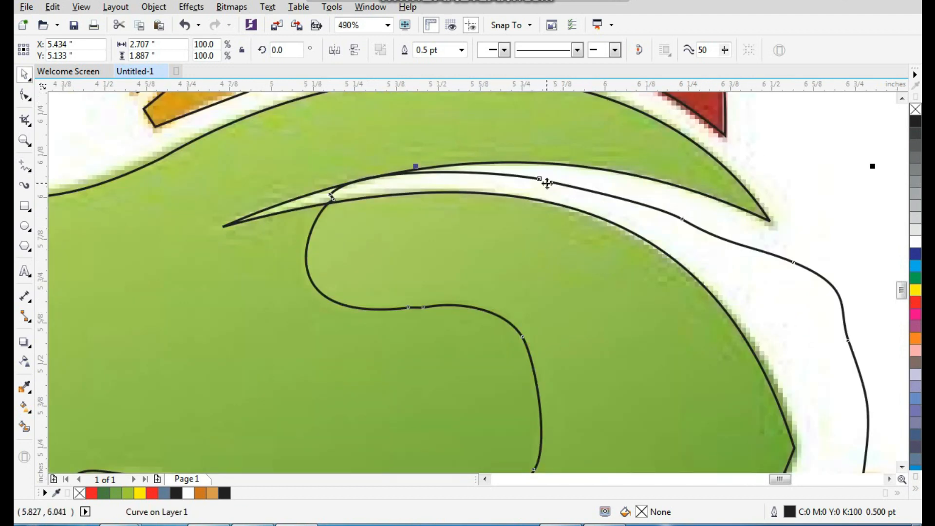
{"action": "left_click_drag", "start_coordinate": [555, 189], "coordinate": [569, 211]}
{"action": "key", "text": "ctrl+z"}
{"action": "scroll", "coordinate": [561, 232], "scroll_direction": "down", "scroll_amount": 2}
{"action": "key", "text": "F2"}
{"action": "left_click_drag", "start_coordinate": [389, 156], "coordinate": [690, 377]}
{"action": "key", "text": "F10"}
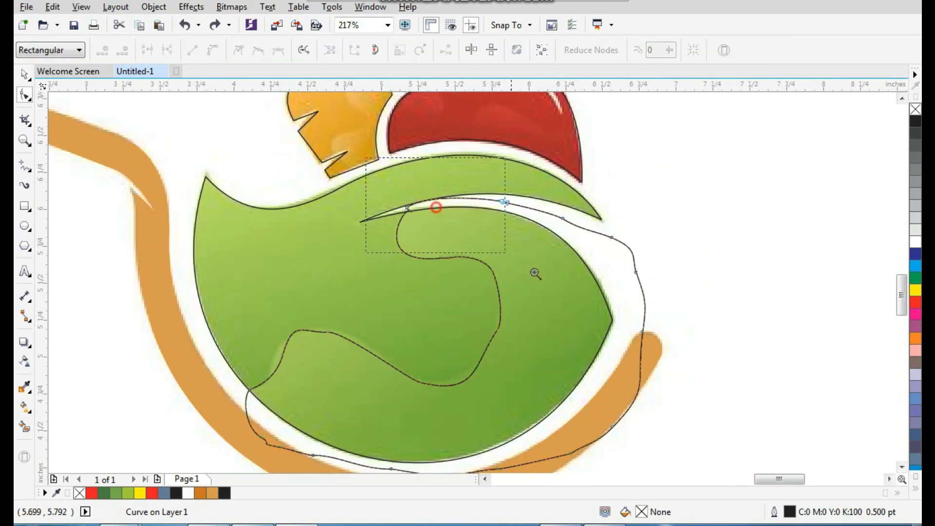
{"action": "scroll", "coordinate": [436, 207], "scroll_direction": "up", "scroll_amount": 3}
{"action": "key", "text": "Delete"}
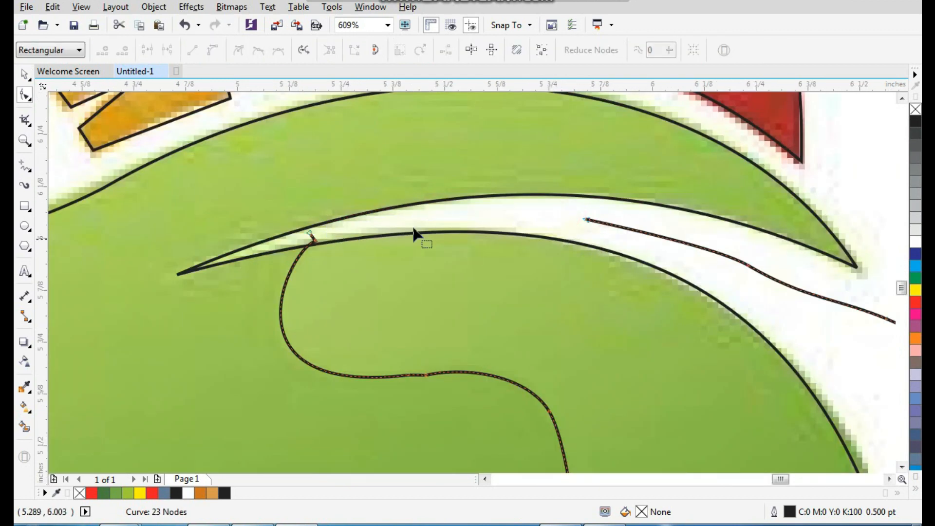
{"action": "key", "text": "space"}
{"action": "scroll", "coordinate": [609, 102], "scroll_direction": "down", "scroll_amount": 2}
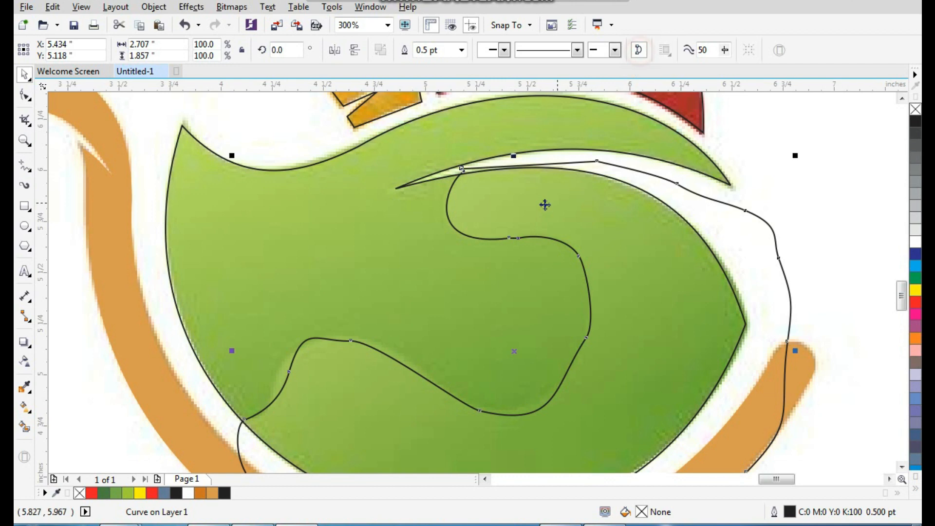
Fill the large leaf shape with solid medium green.
{"action": "scroll", "coordinate": [543, 205], "scroll_direction": "down", "scroll_amount": 2}
{"action": "left_click_drag", "start_coordinate": [309, 119], "coordinate": [647, 381]}
{"action": "key", "text": "ctrl+z"}
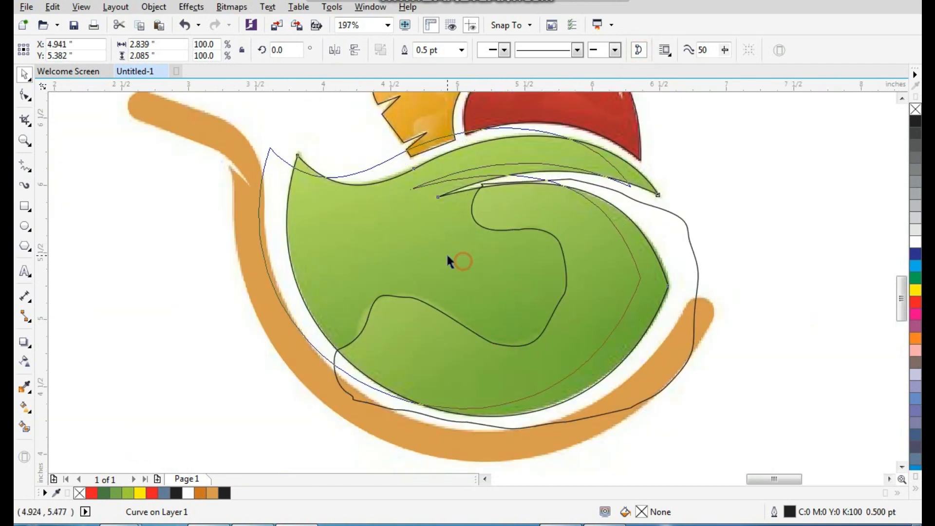
{"action": "left_click", "coordinate": [116, 493]}
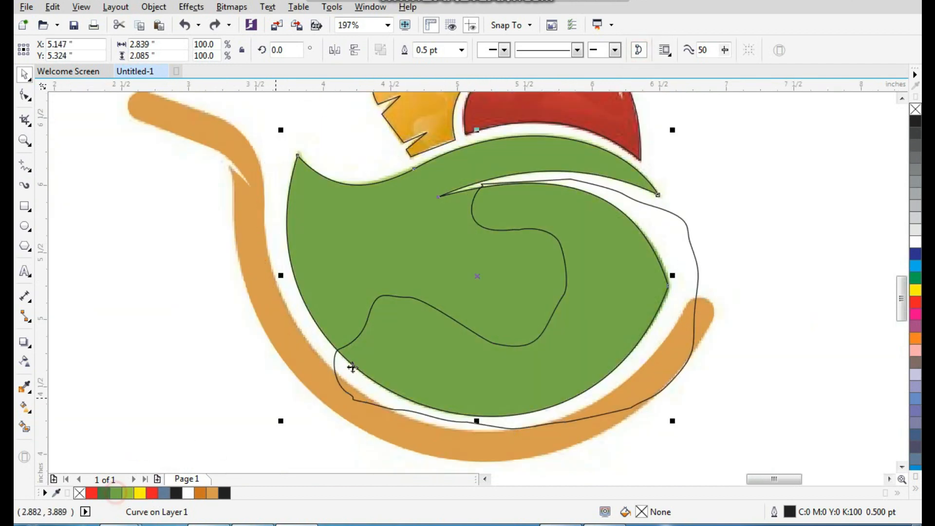
Give the leaf a linear fountain fill from medium green to lime green toward its upper left, and remove its outline.
{"action": "left_click", "coordinate": [25, 406]}
{"action": "left_click_drag", "start_coordinate": [565, 322], "coordinate": [366, 221]}
{"action": "left_click_drag", "start_coordinate": [563, 318], "coordinate": [504, 278]}
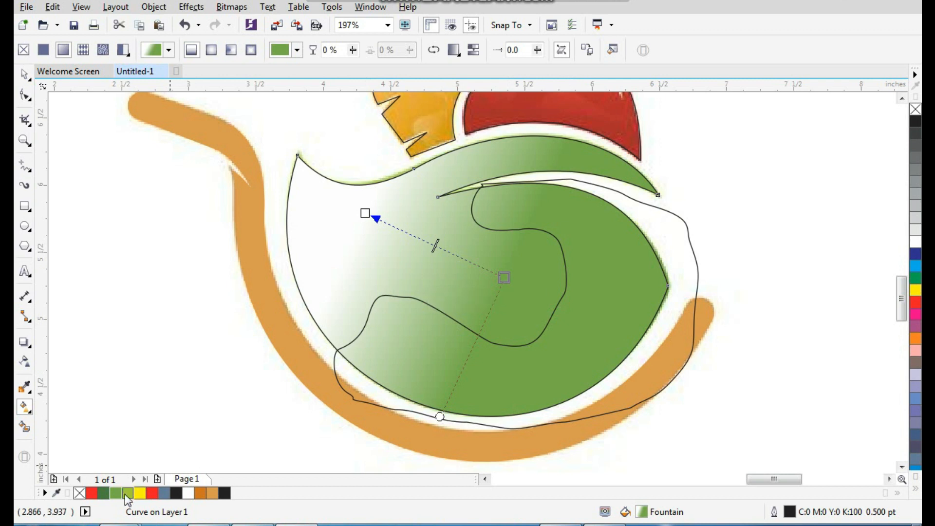
{"action": "left_click_drag", "start_coordinate": [127, 493], "coordinate": [367, 230]}
{"action": "key", "text": "space"}
{"action": "key", "text": "ctrl+z"}
{"action": "right_click", "coordinate": [915, 110]}
Fill the highlight shape white and apply a linear transparency that fades it out toward the lower right.
{"action": "left_click", "coordinate": [566, 279]}
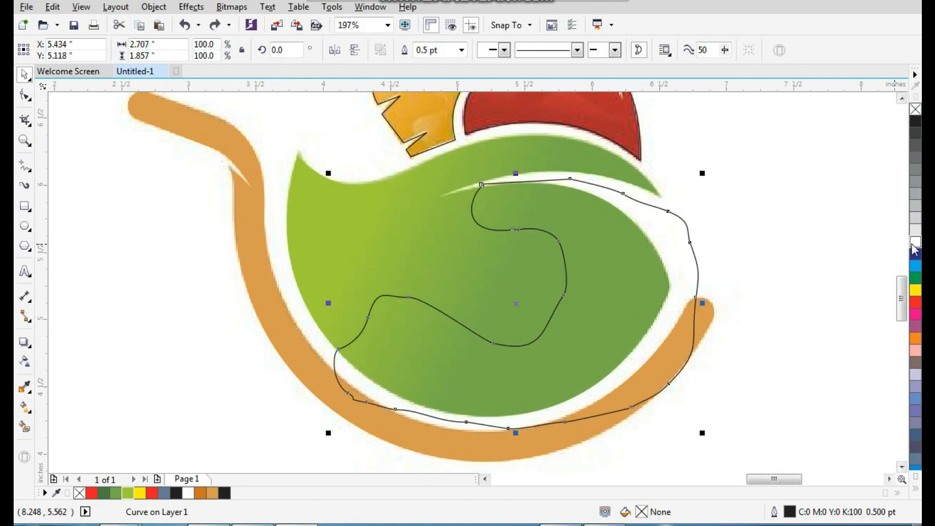
{"action": "left_click", "coordinate": [915, 242]}
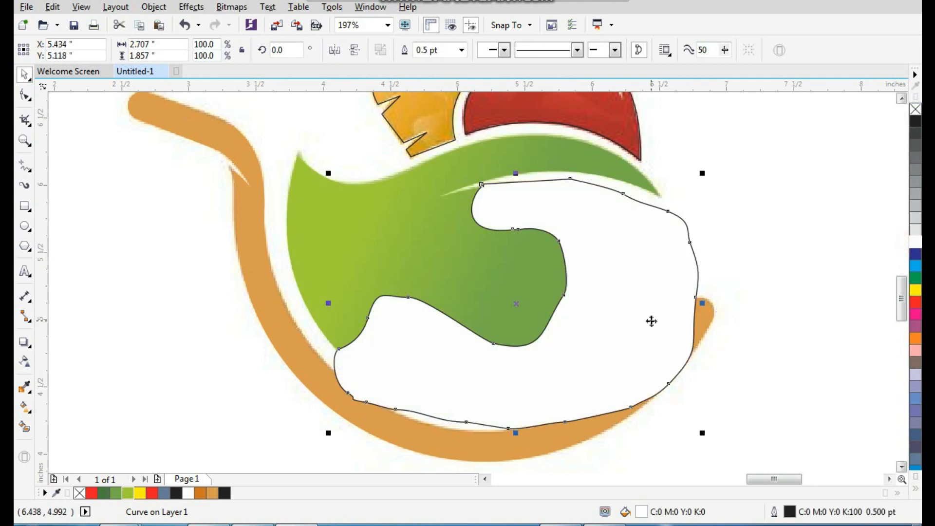
{"action": "left_click", "coordinate": [25, 363]}
{"action": "left_click_drag", "start_coordinate": [535, 294], "coordinate": [653, 347]}
{"action": "left_click_drag", "start_coordinate": [535, 294], "coordinate": [352, 203]}
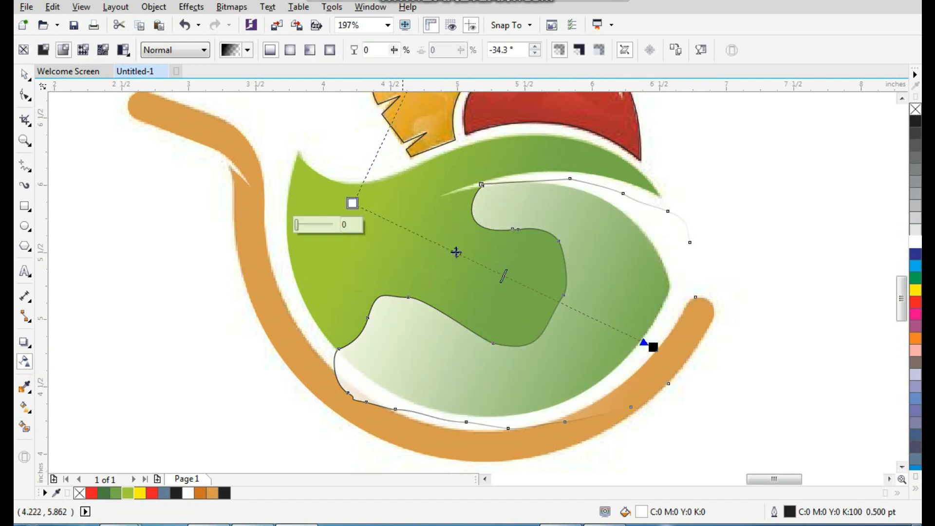
{"action": "left_click_drag", "start_coordinate": [500, 281], "coordinate": [459, 256]}
{"action": "left_click_drag", "start_coordinate": [410, 228], "coordinate": [299, 142]}
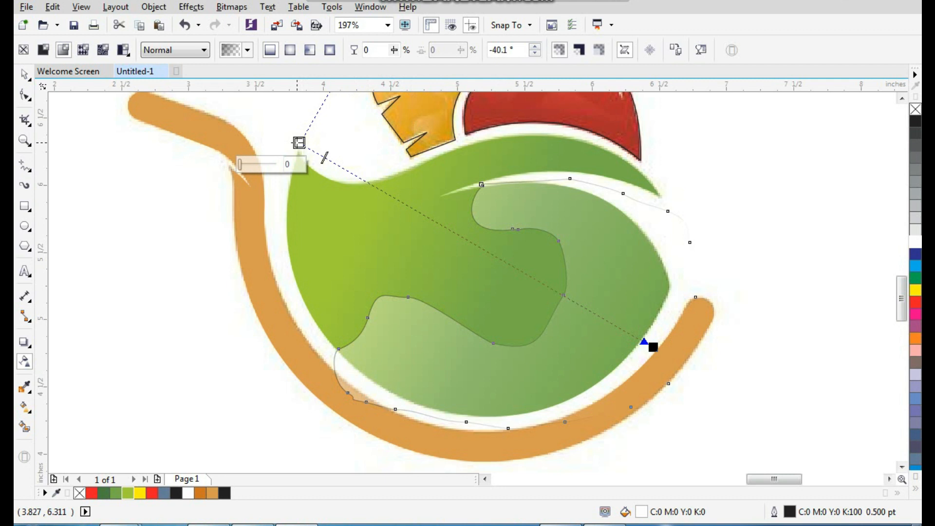
Remove the highlight's outline and PowerClip the highlight inside the green leaf.
{"action": "key", "text": "space"}
{"action": "right_click", "coordinate": [915, 109]}
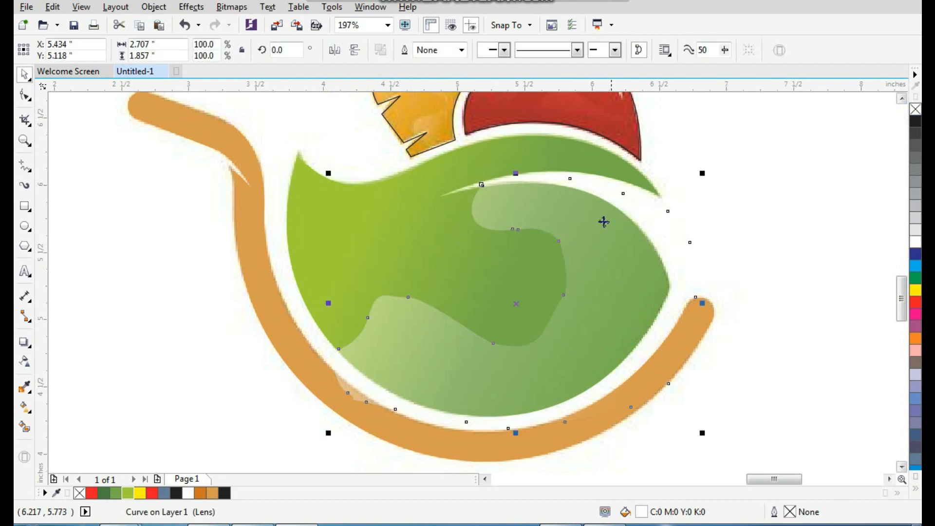
{"action": "right_click", "coordinate": [553, 212]}
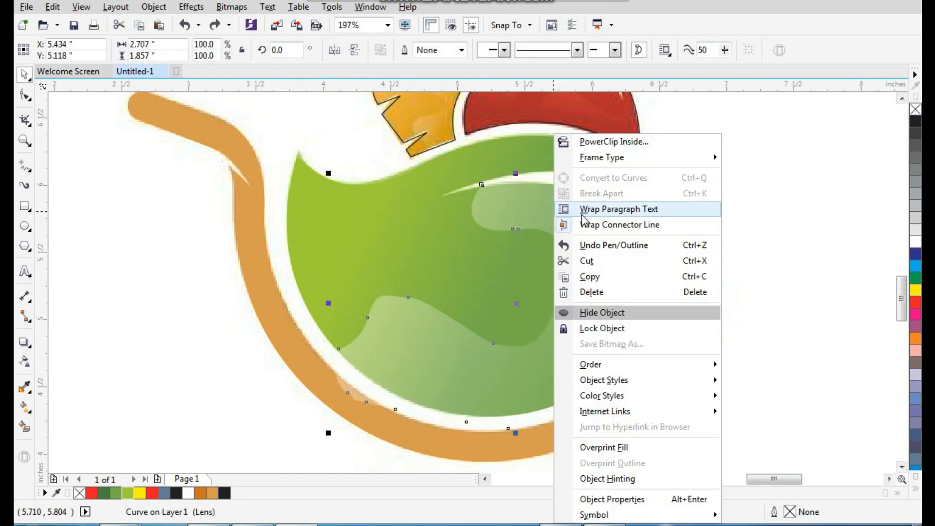
{"action": "left_click", "coordinate": [609, 141]}
{"action": "left_click", "coordinate": [353, 224]}
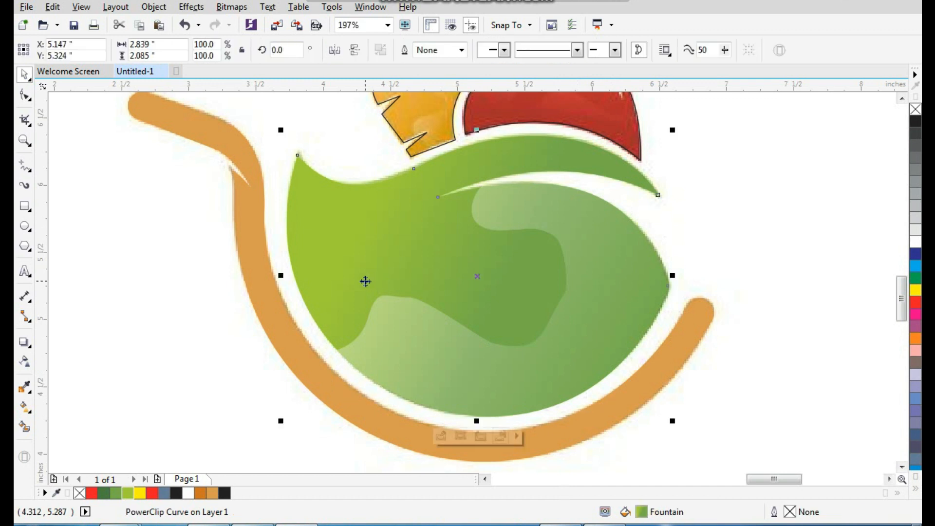
{"action": "scroll", "coordinate": [378, 279], "scroll_direction": "down", "scroll_amount": 1}
{"action": "left_click_drag", "start_coordinate": [425, 286], "coordinate": [507, 312]}
{"action": "key", "text": "ctrl+z"}
Draw a closed two-node Bezier path between the ends of the white shine on the red vegetable.
{"action": "left_click_drag", "start_coordinate": [354, 137], "coordinate": [586, 273]}
{"action": "left_click", "coordinate": [505, 266]}
{"action": "key", "text": "ctrl+z"}
{"action": "scroll", "coordinate": [584, 176], "scroll_direction": "up", "scroll_amount": 1}
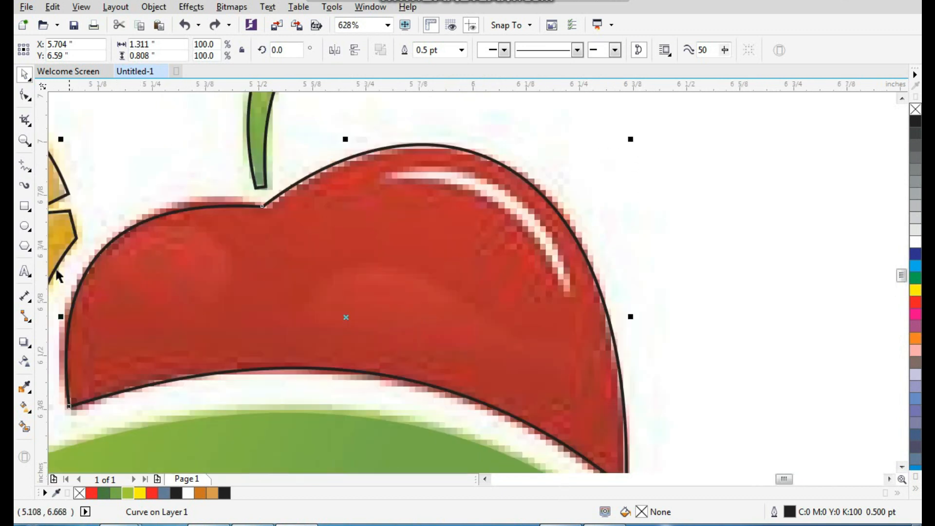
{"action": "left_click", "coordinate": [32, 176]}
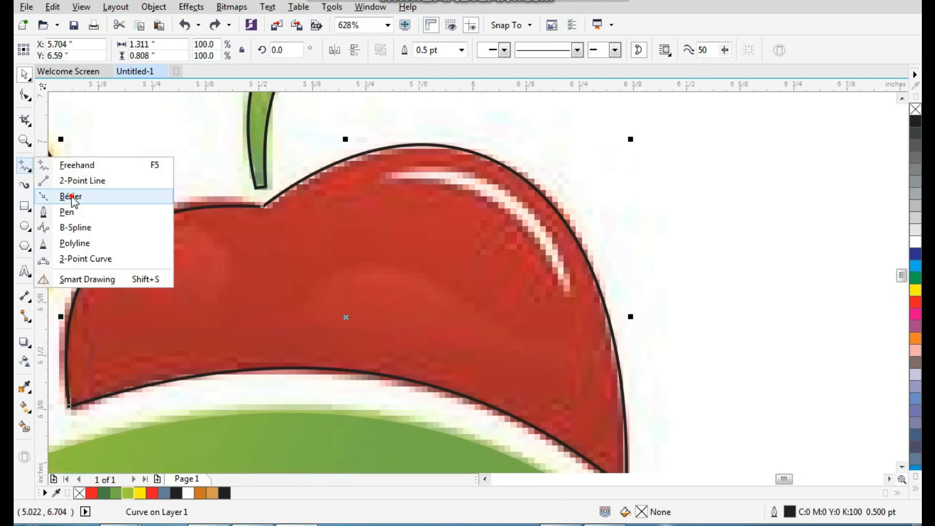
{"action": "left_click", "coordinate": [65, 194]}
{"action": "left_click", "coordinate": [387, 179]}
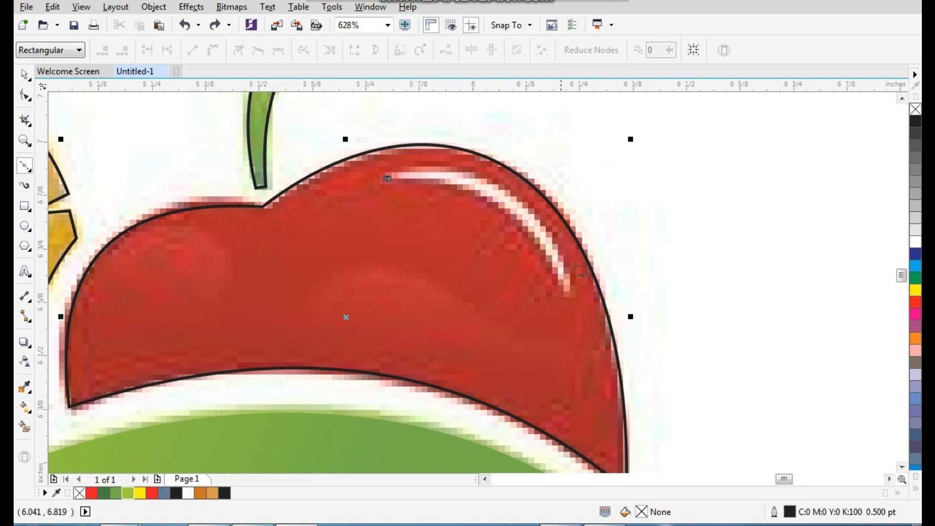
{"action": "left_click", "coordinate": [569, 294]}
{"action": "left_click", "coordinate": [387, 178]}
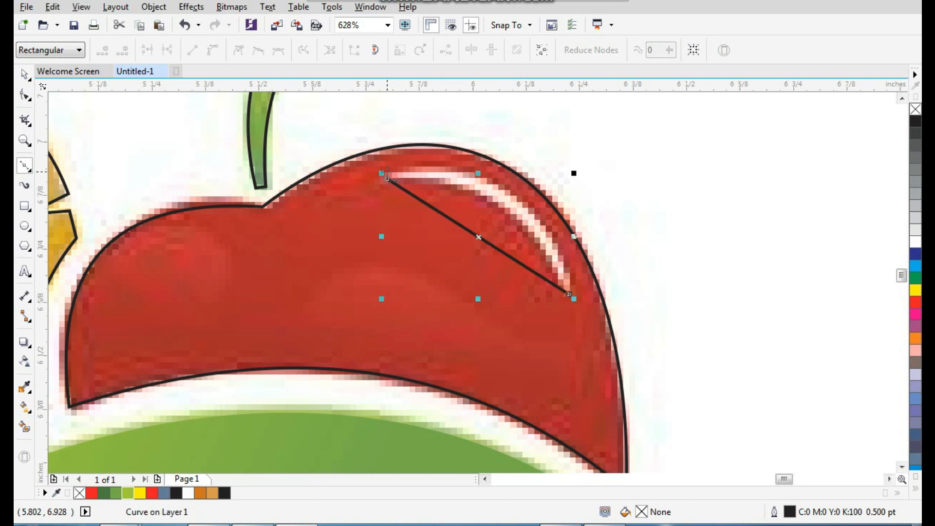
{"action": "left_click", "coordinate": [387, 179]}
Convert the shine's segments to curves and bend both into a thin crescent following the reference.
{"action": "key", "text": "space"}
{"action": "key", "text": "F10"}
{"action": "left_click_drag", "start_coordinate": [340, 132], "coordinate": [598, 324]}
{"action": "left_click", "coordinate": [215, 51]}
{"action": "left_click_drag", "start_coordinate": [484, 239], "coordinate": [501, 211]}
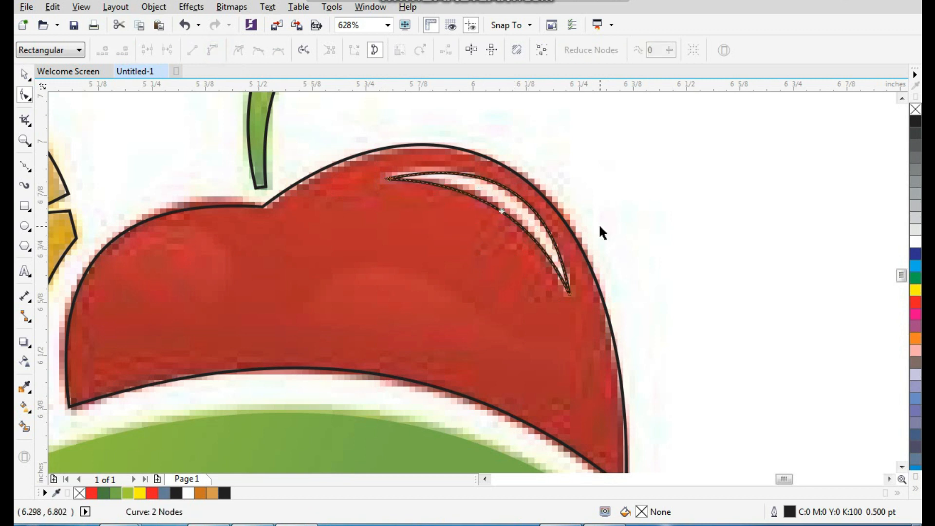
Fill the crescent shine on the red vegetable with white and remove its outline.
{"action": "key", "text": "space"}
{"action": "left_click", "coordinate": [916, 241]}
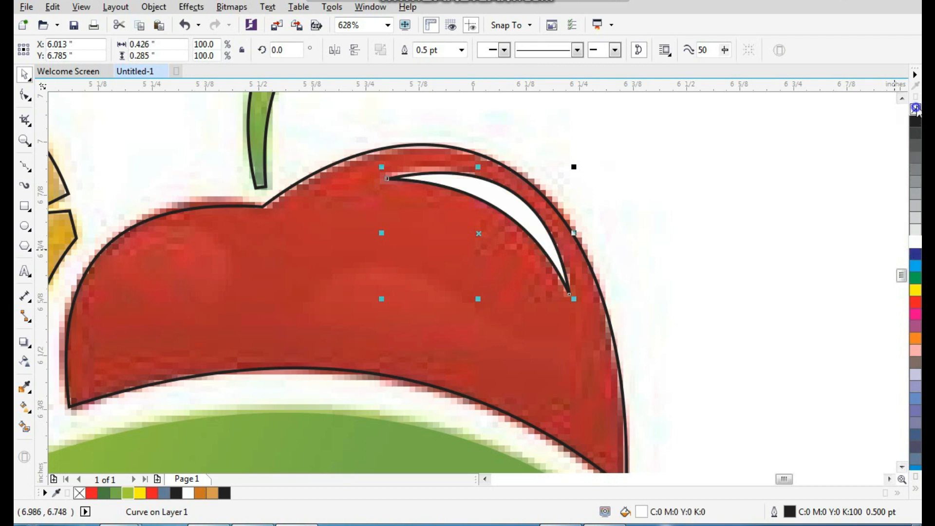
{"action": "right_click", "coordinate": [916, 110]}
{"action": "scroll", "coordinate": [569, 267], "scroll_direction": "down", "scroll_amount": 2}
{"action": "key", "text": "F2"}
{"action": "left_click_drag", "start_coordinate": [617, 192], "coordinate": [341, 369]}
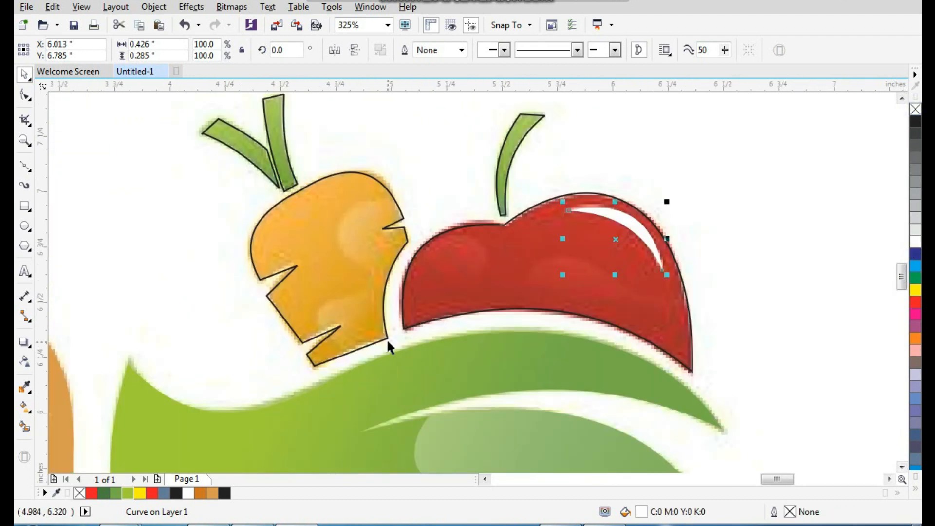
{"action": "left_click_drag", "start_coordinate": [285, 168], "coordinate": [503, 393]}
{"action": "left_click", "coordinate": [27, 167]}
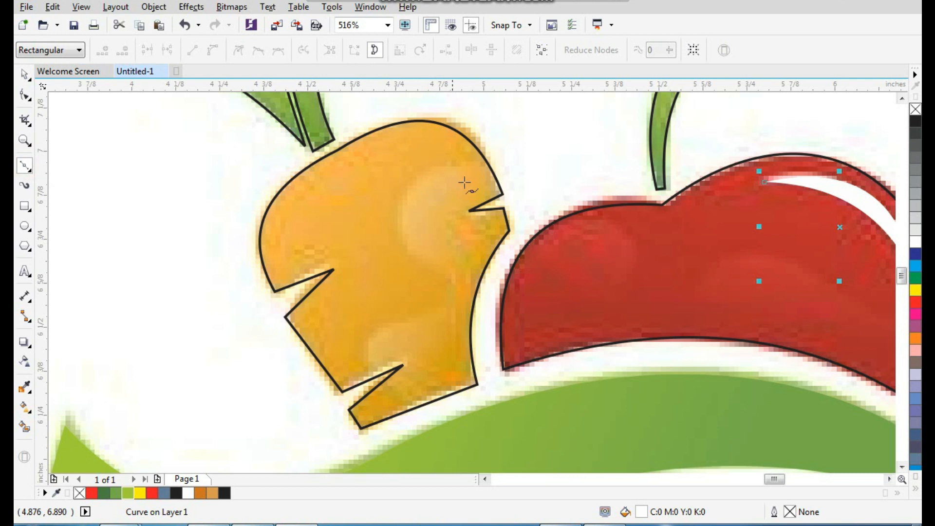
{"action": "left_click_drag", "start_coordinate": [496, 160], "coordinate": [437, 170]}
{"action": "key", "text": "space"}
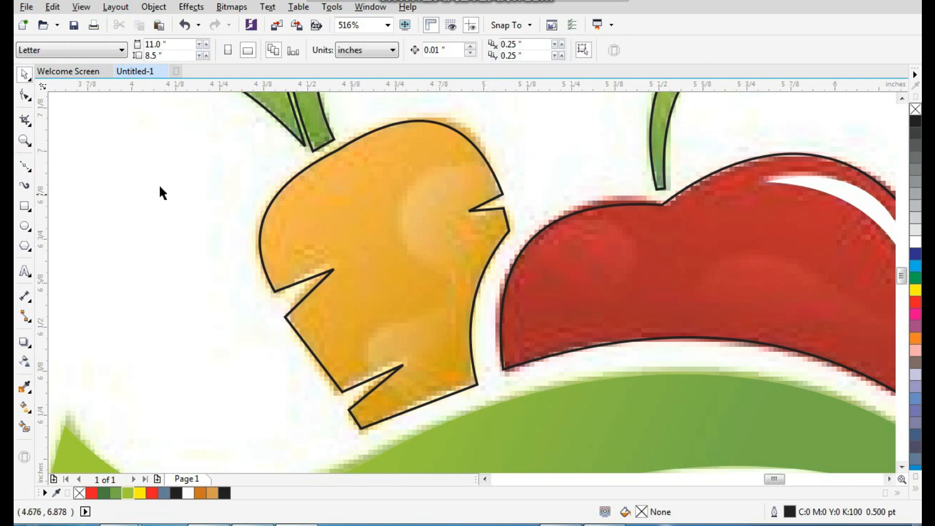
Draw a closed freehand curve about 0.50 by 0.80 in around the carrot's lighter highlights, extending beyond its right and lower edges.
{"action": "left_click", "coordinate": [30, 173]}
{"action": "left_click", "coordinate": [58, 164]}
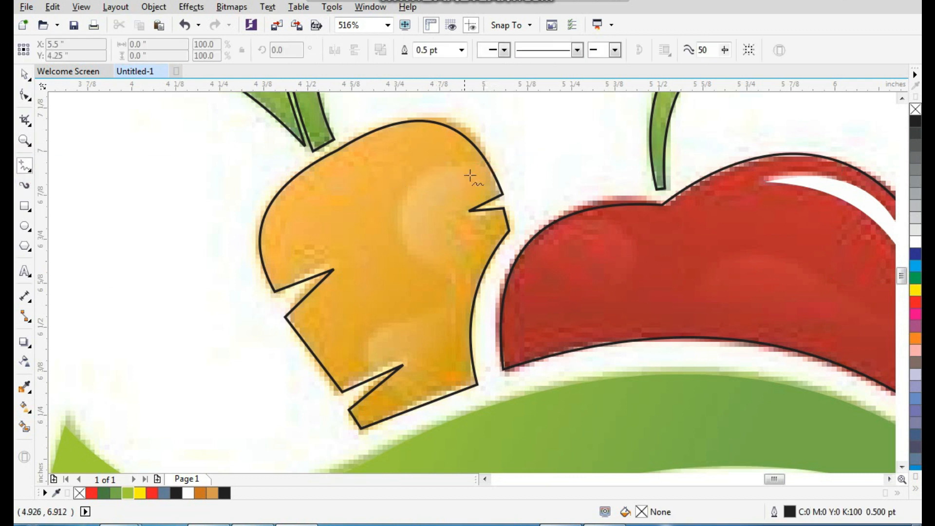
{"action": "mouse_move", "coordinate": [498, 164]}
{"action": "left_mouse_down"}
{"action": "mouse_move", "coordinate": [448, 167]}
{"action": "mouse_move", "coordinate": [399, 213]}
{"action": "mouse_move", "coordinate": [405, 252]}
{"action": "mouse_move", "coordinate": [458, 291]}
{"action": "mouse_move", "coordinate": [374, 330]}
{"action": "mouse_move", "coordinate": [369, 371]}
{"action": "mouse_move", "coordinate": [385, 420]}
{"action": "mouse_move", "coordinate": [469, 444]}
{"action": "mouse_move", "coordinate": [544, 390]}
{"action": "mouse_move", "coordinate": [536, 252]}
{"action": "mouse_move", "coordinate": [498, 164]}
{"action": "left_mouse_up"}
{"action": "key", "text": "space"}
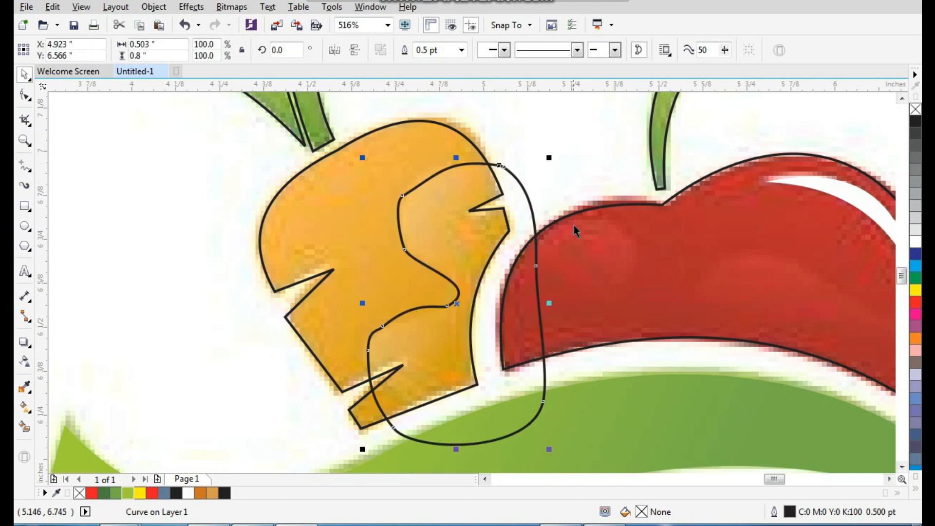
Draw a closed freehand curve about 1.55 by 0.72 in around the red vegetable's lighter highlights, extending beyond its lower and side edges.
{"action": "scroll", "coordinate": [610, 124], "scroll_direction": "down", "scroll_amount": 1}
{"action": "key", "text": "F2"}
{"action": "left_click_drag", "start_coordinate": [530, 117], "coordinate": [777, 324]}
{"action": "key", "text": "space"}
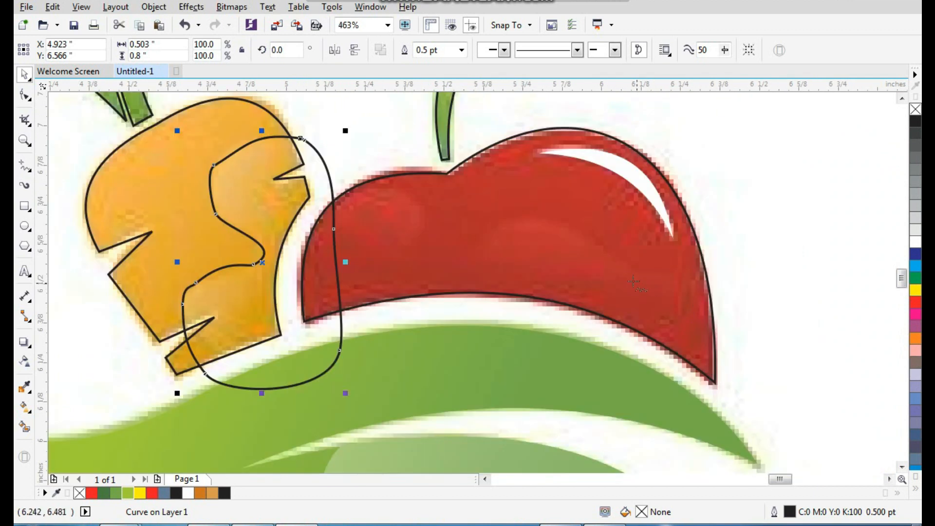
{"action": "left_click_drag", "start_coordinate": [712, 281], "coordinate": [618, 251]}
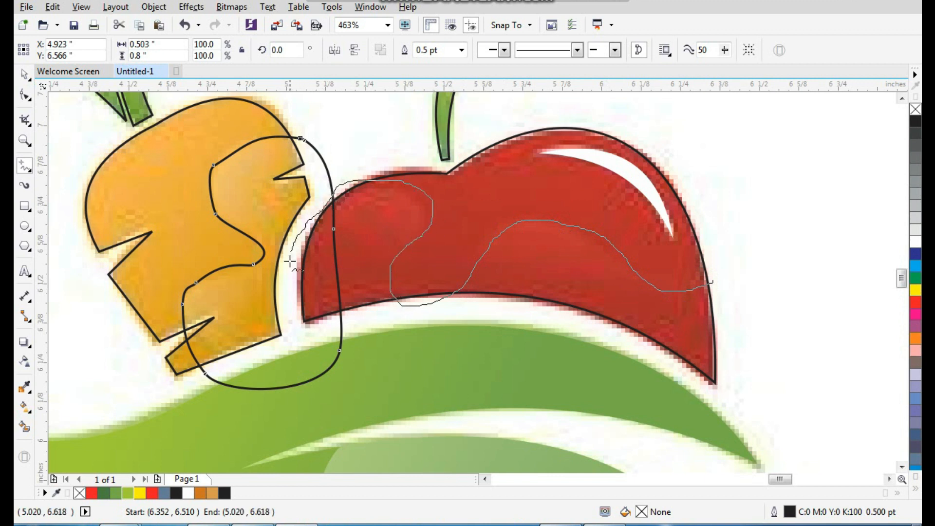
{"action": "mouse_move", "coordinate": [292, 346]}
{"action": "left_mouse_down"}
{"action": "mouse_move", "coordinate": [709, 405]}
{"action": "mouse_move", "coordinate": [774, 354]}
{"action": "mouse_move", "coordinate": [712, 282]}
{"action": "left_mouse_up"}
{"action": "key", "text": "space"}
Fill the red vegetable and the carrot with the red and orange sampled from the reference image.
{"action": "key", "text": "F3"}
{"action": "key", "text": "F2"}
{"action": "left_click_drag", "start_coordinate": [775, 181], "coordinate": [352, 383]}
{"action": "left_click", "coordinate": [26, 387]}
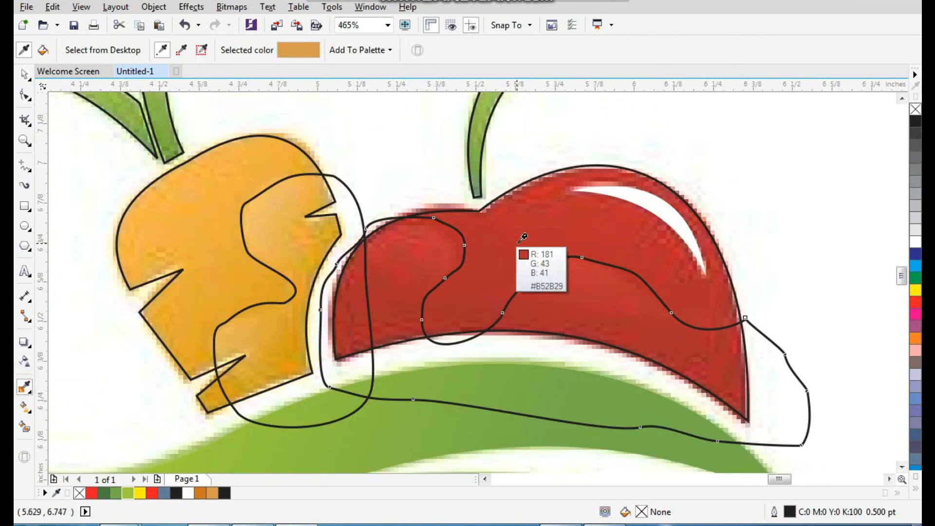
{"action": "left_click", "coordinate": [518, 243]}
{"action": "left_click", "coordinate": [514, 241]}
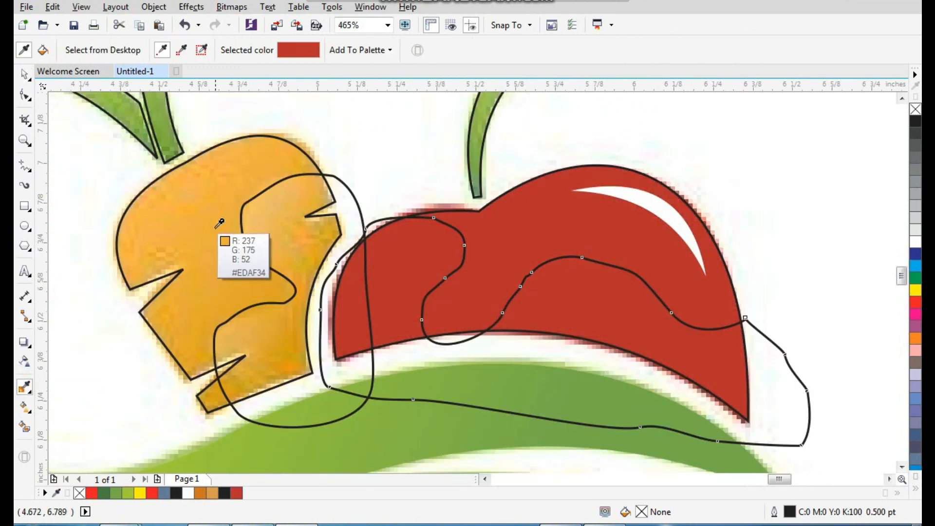
{"action": "left_click", "coordinate": [218, 224]}
{"action": "left_click", "coordinate": [245, 246]}
{"action": "key", "text": "space"}
Fill the highlight curves over the carrot and the red vegetable with white.
{"action": "left_click", "coordinate": [298, 250]}
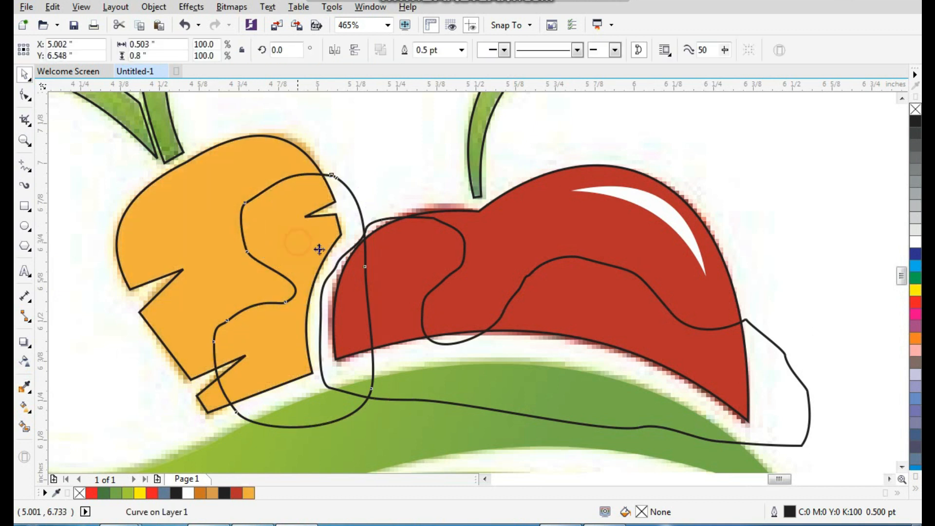
{"action": "left_click", "coordinate": [914, 242]}
{"action": "left_click", "coordinate": [568, 353]}
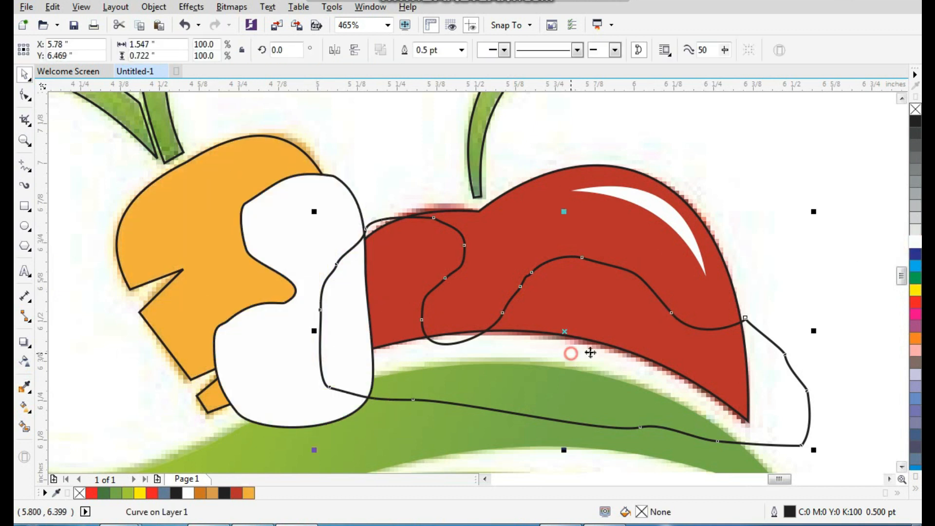
{"action": "left_click", "coordinate": [915, 242]}
Apply a linear fountain transparency to the carrot's highlight, fading toward its lower right, and remove the highlight's outline.
{"action": "left_click", "coordinate": [273, 371]}
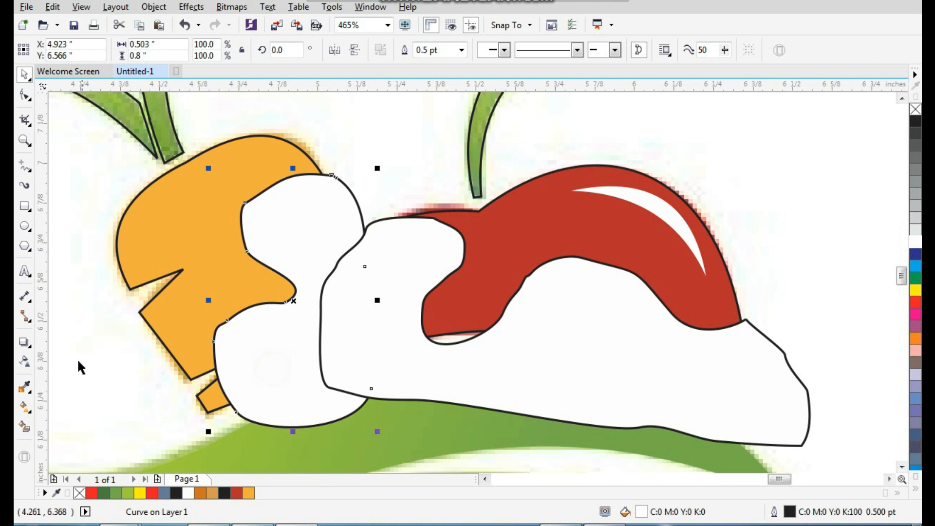
{"action": "left_click", "coordinate": [25, 362]}
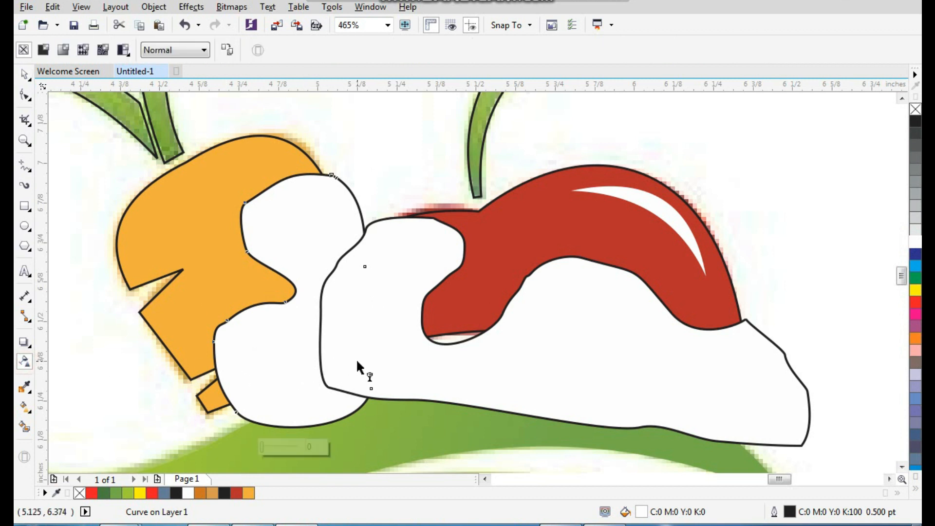
{"action": "left_click_drag", "start_coordinate": [355, 359], "coordinate": [259, 267]}
{"action": "left_click_drag", "start_coordinate": [315, 318], "coordinate": [346, 340]}
{"action": "left_click_drag", "start_coordinate": [256, 265], "coordinate": [105, 165]}
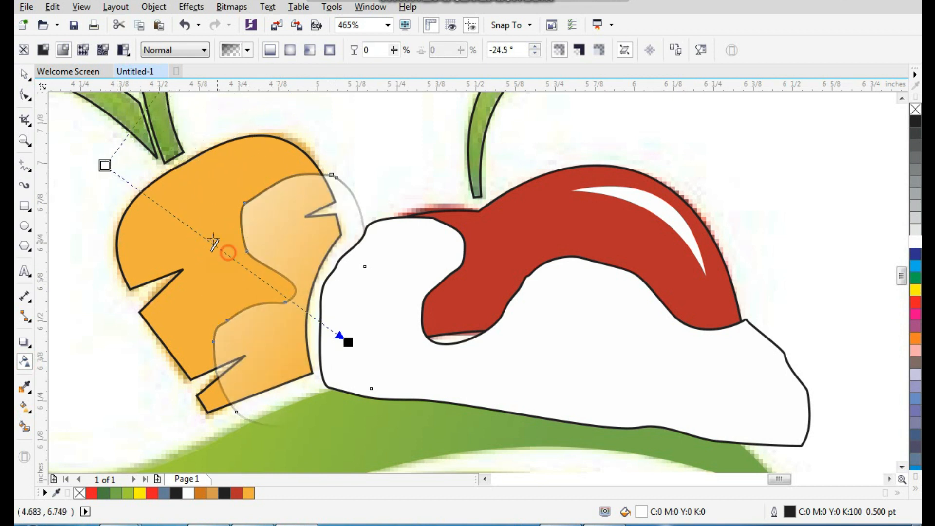
{"action": "key", "text": "space"}
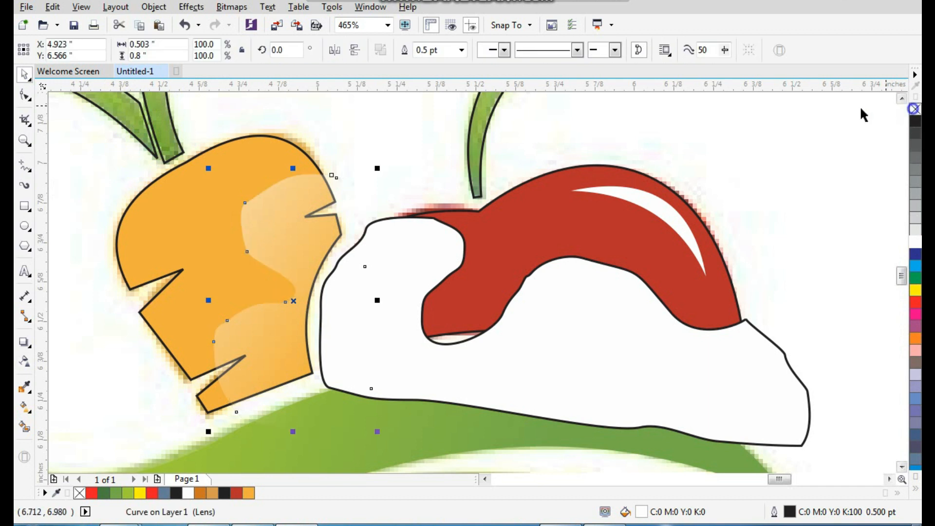
{"action": "right_click", "coordinate": [915, 109]}
PowerClip the transparent highlight inside the carrot shape.
{"action": "right_click", "coordinate": [285, 173]}
{"action": "right_click", "coordinate": [268, 198]}
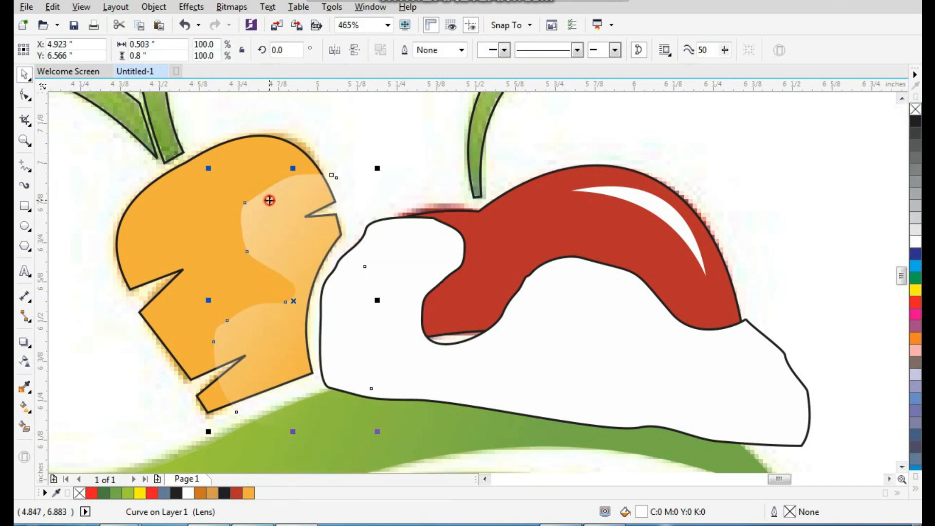
{"action": "right_click", "coordinate": [271, 200]}
{"action": "left_click", "coordinate": [331, 141]}
{"action": "left_click", "coordinate": [292, 154]}
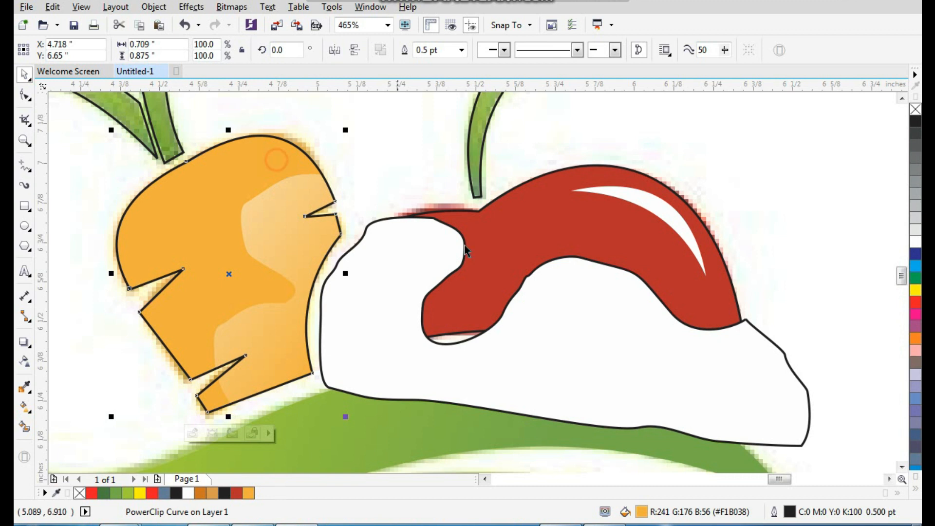
Apply a linear fountain transparency to the red vegetable's highlight, fading toward its lower left, and remove the highlight's outline.
{"action": "left_click", "coordinate": [398, 295]}
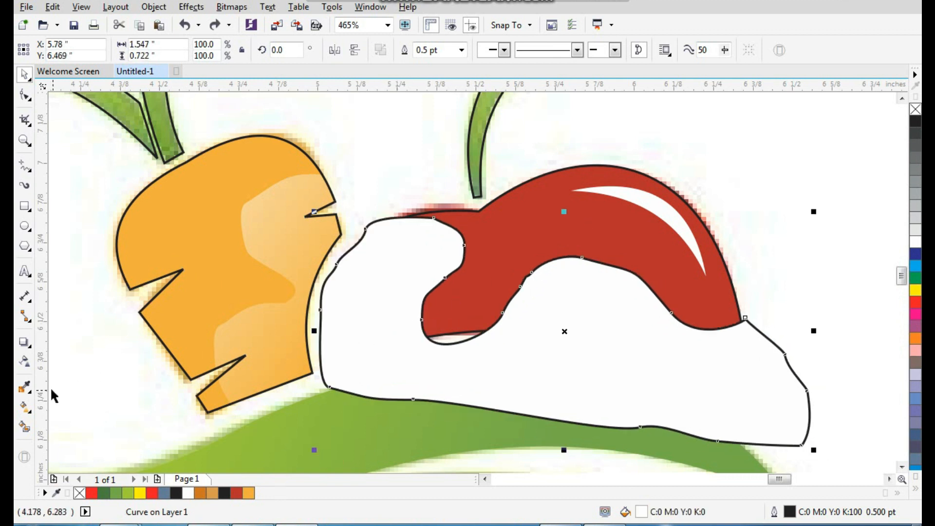
{"action": "left_click", "coordinate": [24, 363]}
{"action": "left_click_drag", "start_coordinate": [589, 287], "coordinate": [547, 360]}
{"action": "left_click_drag", "start_coordinate": [588, 278], "coordinate": [685, 125]}
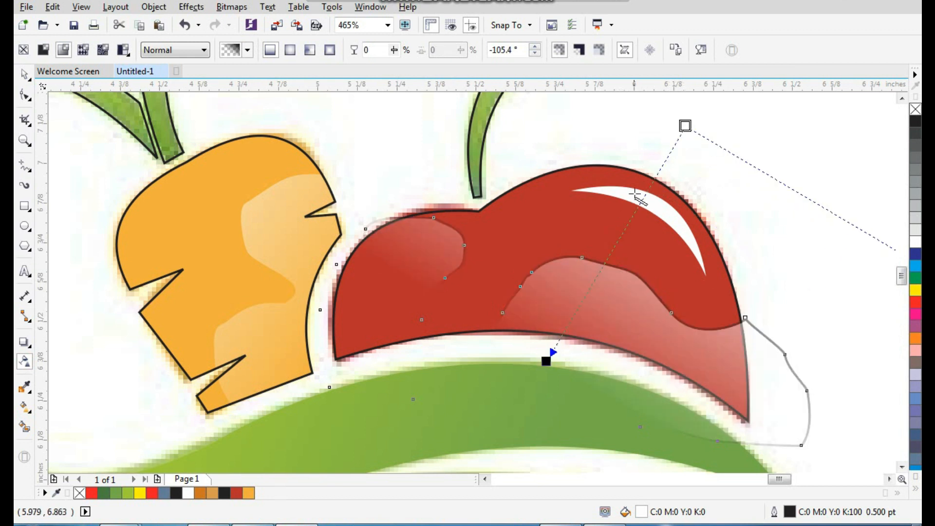
{"action": "key", "text": "space"}
{"action": "right_click", "coordinate": [914, 111]}
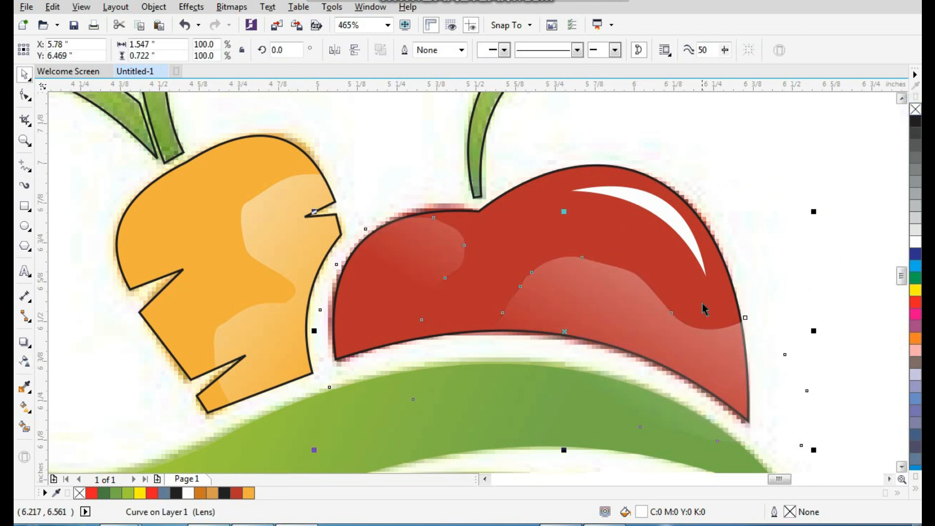
PowerClip the transparent highlight inside the red vegetable shape.
{"action": "right_click", "coordinate": [692, 134]}
{"action": "left_click", "coordinate": [748, 142]}
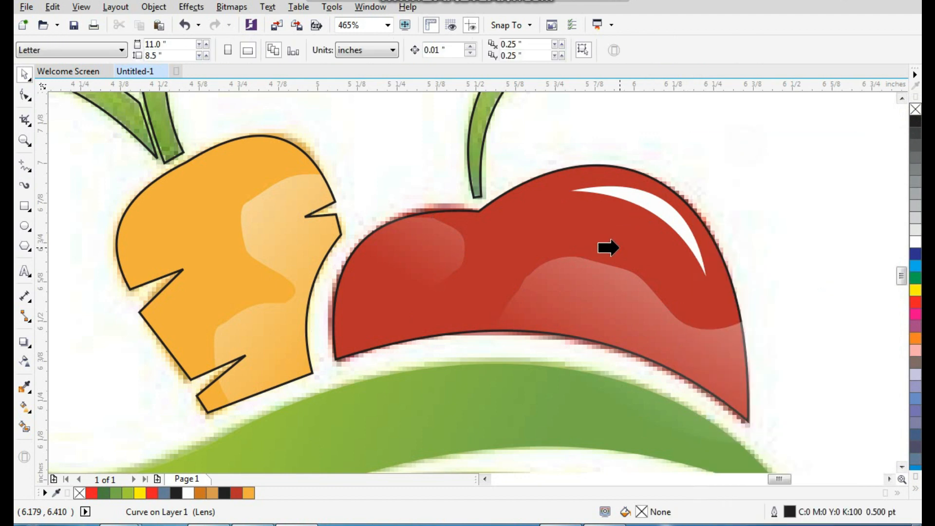
{"action": "left_click", "coordinate": [476, 238]}
Remove the outlines from the carrot and the red vegetable together.
{"action": "left_click", "coordinate": [272, 214]}
{"action": "left_click", "coordinate": [425, 250], "text": "shift"}
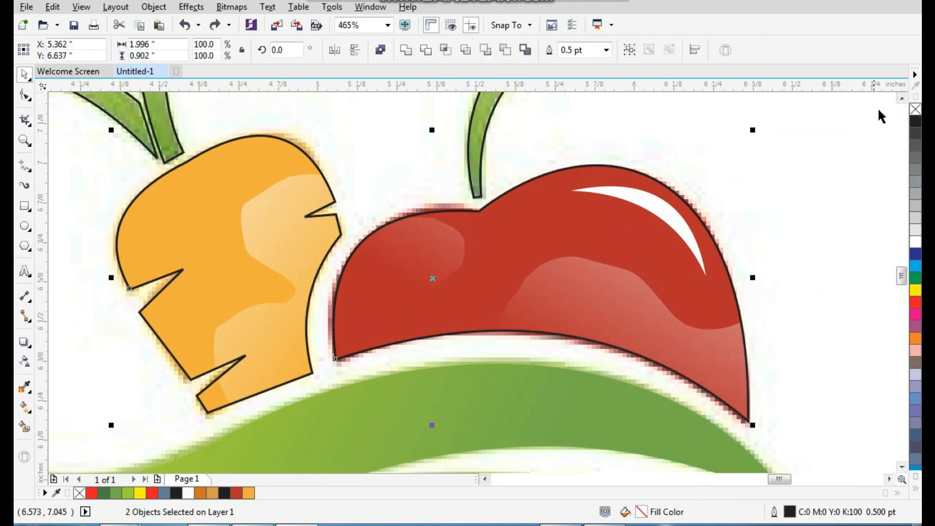
{"action": "right_click", "coordinate": [914, 112]}
Copy the green leaf's fill and outline color to the three vegetable stems and remove the stems' outlines.
{"action": "scroll", "coordinate": [433, 258], "scroll_direction": "down", "scroll_amount": 3}
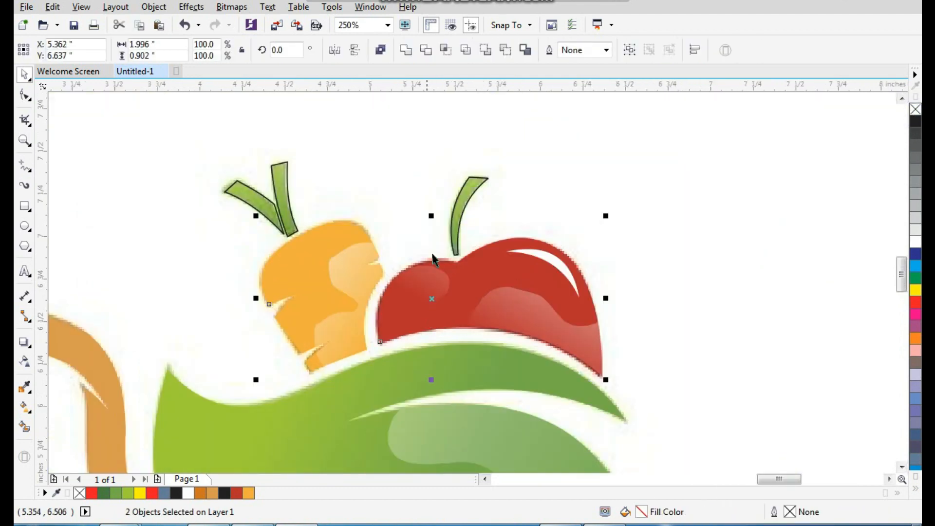
{"action": "left_click", "coordinate": [471, 194]}
{"action": "left_click", "coordinate": [285, 189], "text": "shift"}
{"action": "left_click", "coordinate": [246, 201], "text": "shift"}
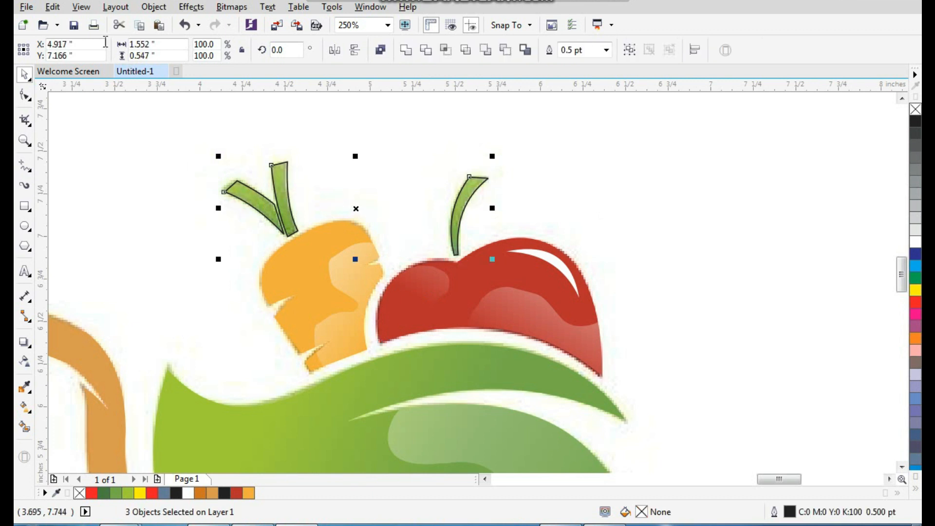
{"action": "left_click", "coordinate": [52, 7]}
{"action": "left_click", "coordinate": [104, 204]}
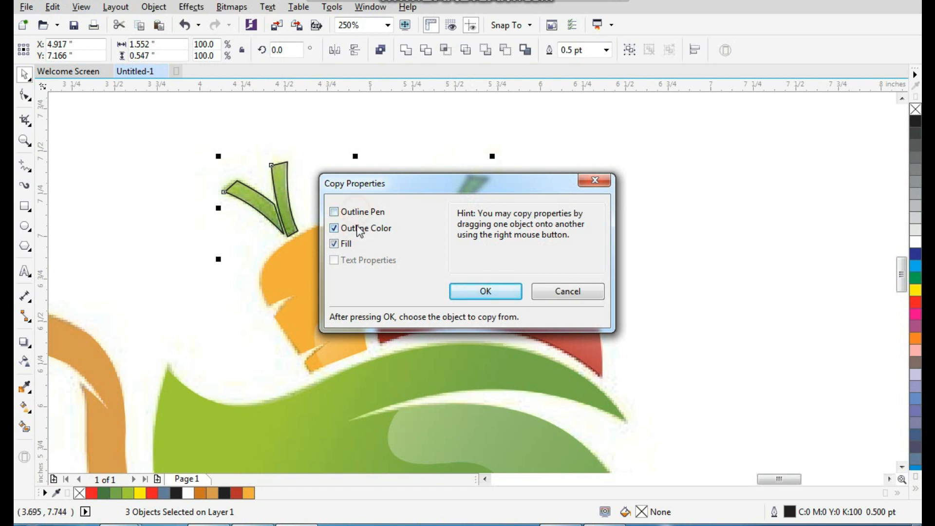
{"action": "left_click", "coordinate": [474, 288]}
{"action": "left_click", "coordinate": [450, 374]}
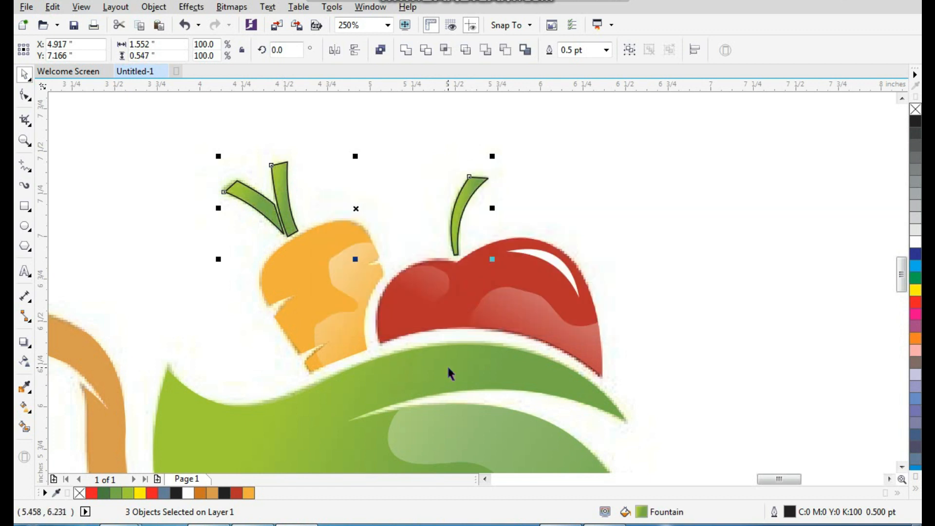
{"action": "scroll", "coordinate": [633, 204], "scroll_direction": "down", "scroll_amount": 3}
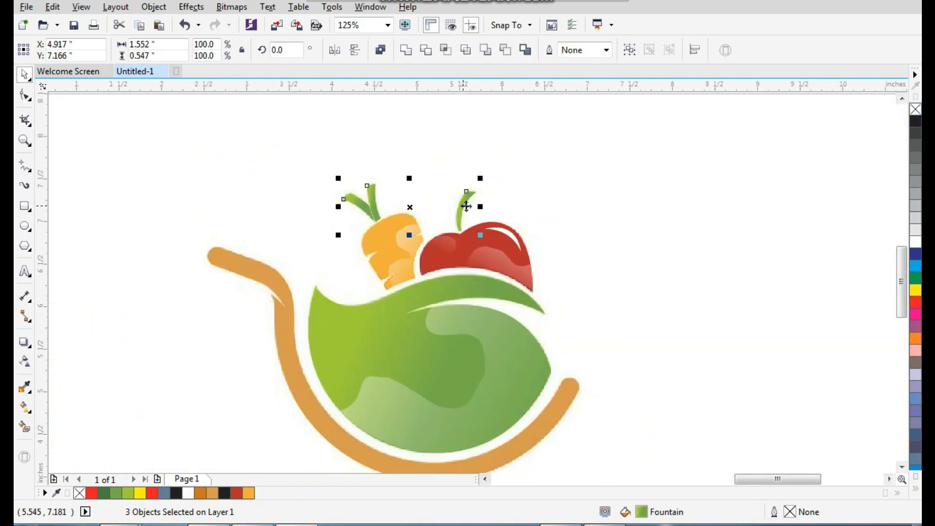
Move the reference bitmap about 6.2 in to the left so it sits beside the traced cart.
{"action": "left_click", "coordinate": [592, 236]}
{"action": "key", "text": "F2"}
{"action": "left_click_drag", "start_coordinate": [693, 170], "coordinate": [298, 504]}
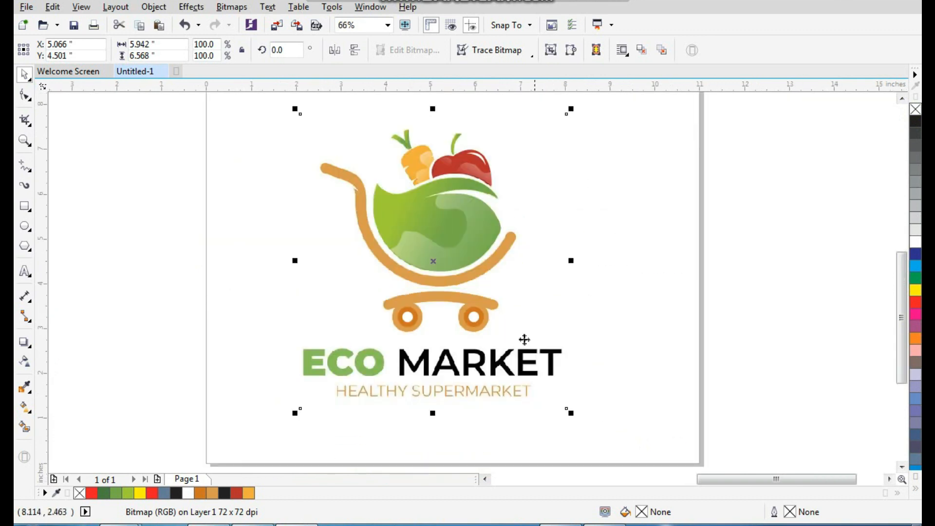
{"action": "left_click_drag", "start_coordinate": [528, 323], "coordinate": [271, 331]}
{"action": "left_click", "coordinate": [539, 274]}
{"action": "left_click_drag", "start_coordinate": [564, 106], "coordinate": [29, 461]}
{"action": "left_click_drag", "start_coordinate": [199, 142], "coordinate": [928, 486]}
Add the artistic text "ECO MARKET" in the empty area below the traced cart.
{"action": "key", "text": "F8"}
{"action": "left_click", "coordinate": [452, 394]}
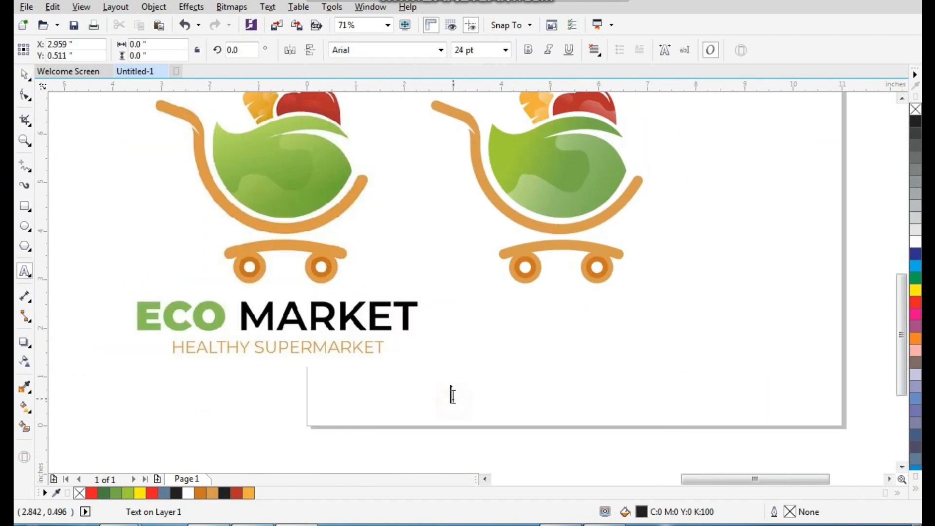
{"action": "type", "text": "ECO MARKET"}
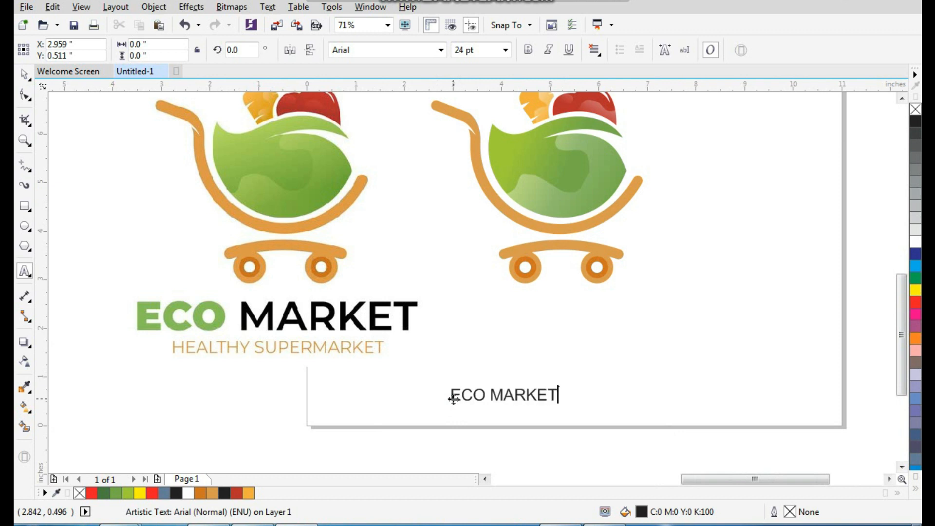
{"action": "key", "text": "ctrl+space"}
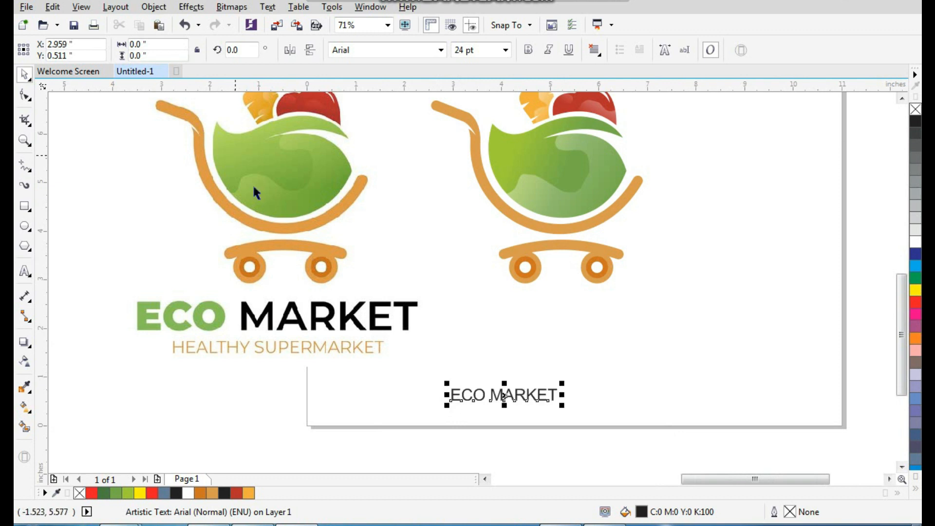
Make the word "ECO" bold in the new text.
{"action": "left_click_drag", "start_coordinate": [368, 246], "coordinate": [635, 431]}
{"action": "key", "text": "F8"}
{"action": "left_click_drag", "start_coordinate": [442, 417], "coordinate": [372, 411]}
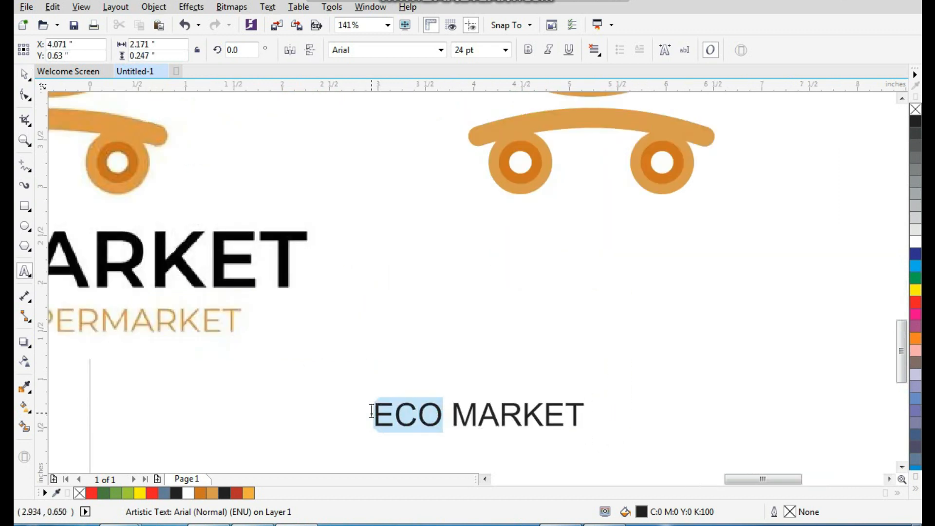
{"action": "left_click", "coordinate": [526, 50]}
{"action": "key", "text": "ctrl+space"}
Move the "ECO MARKET" text beneath the traced cart's wheels and enlarge it proportionally to about 5.21 in wide.
{"action": "left_click_drag", "start_coordinate": [538, 417], "coordinate": [661, 249]}
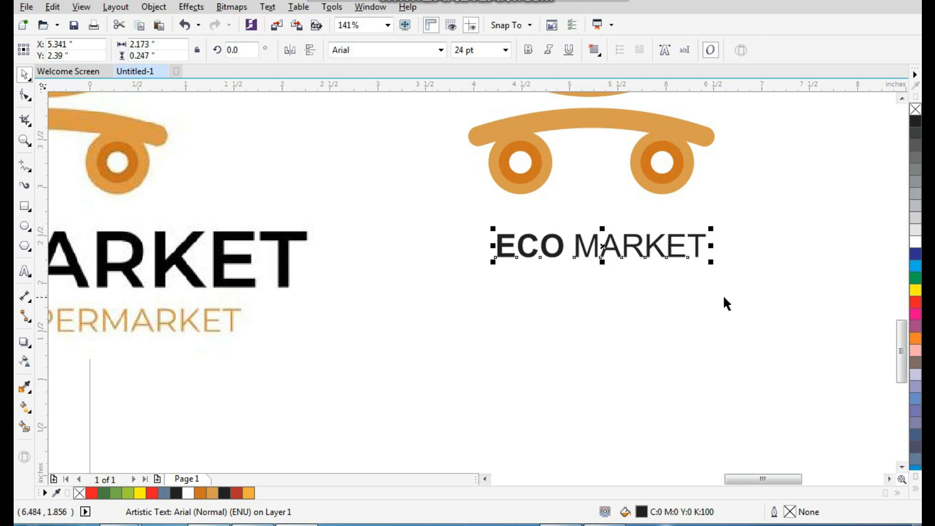
{"action": "left_click_drag", "start_coordinate": [709, 267], "coordinate": [851, 348]}
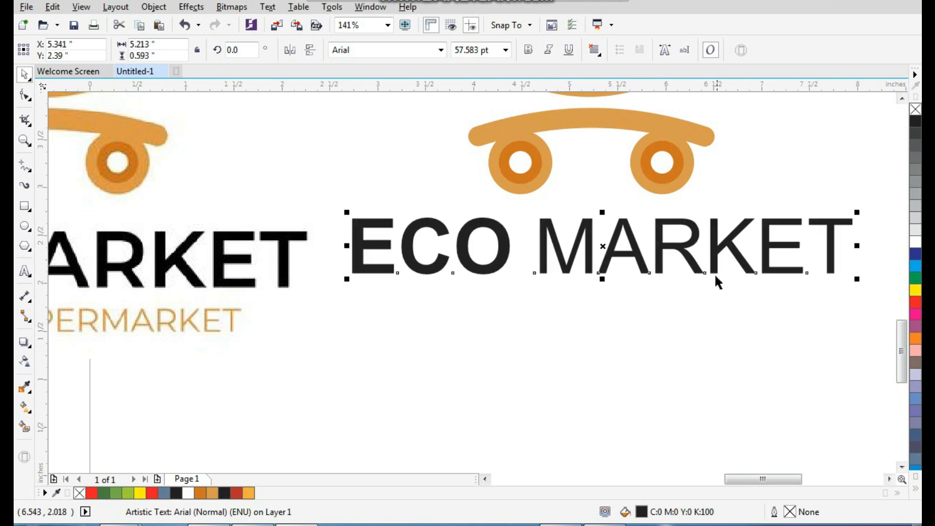
{"action": "left_click", "coordinate": [693, 384]}
Break the "ECO MARKET" artistic text apart into separate words.
{"action": "scroll", "coordinate": [528, 346], "scroll_direction": "down", "scroll_amount": 2}
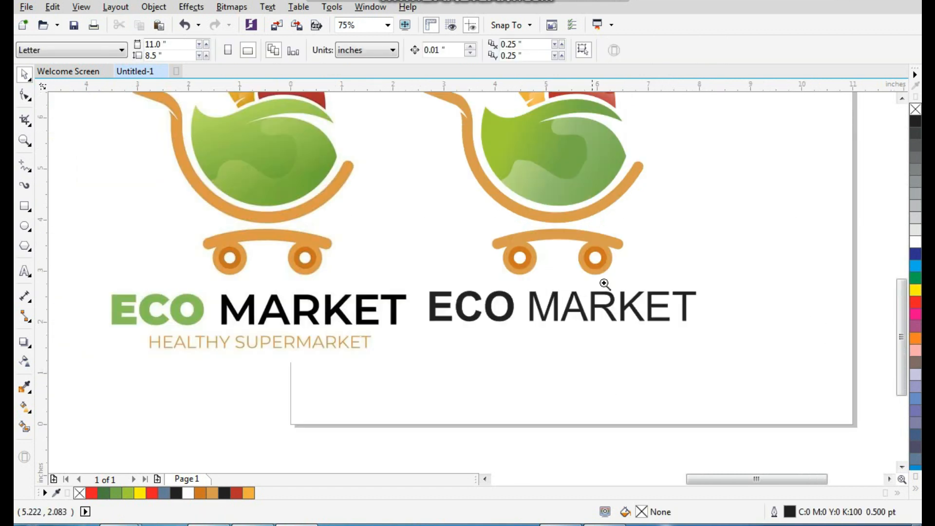
{"action": "left_click_drag", "start_coordinate": [701, 171], "coordinate": [115, 381]}
{"action": "left_click", "coordinate": [567, 330]}
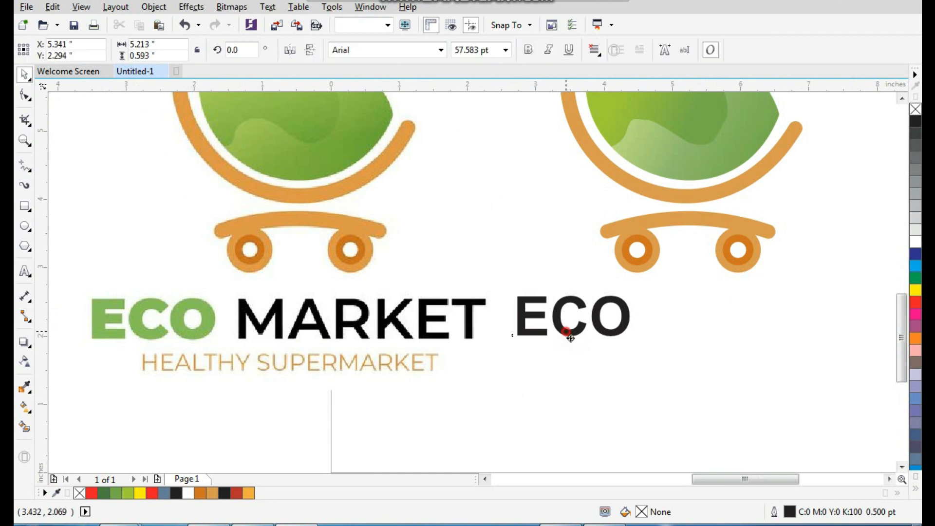
{"action": "key", "text": "ctrl+z"}
{"action": "left_click", "coordinate": [116, 8]}
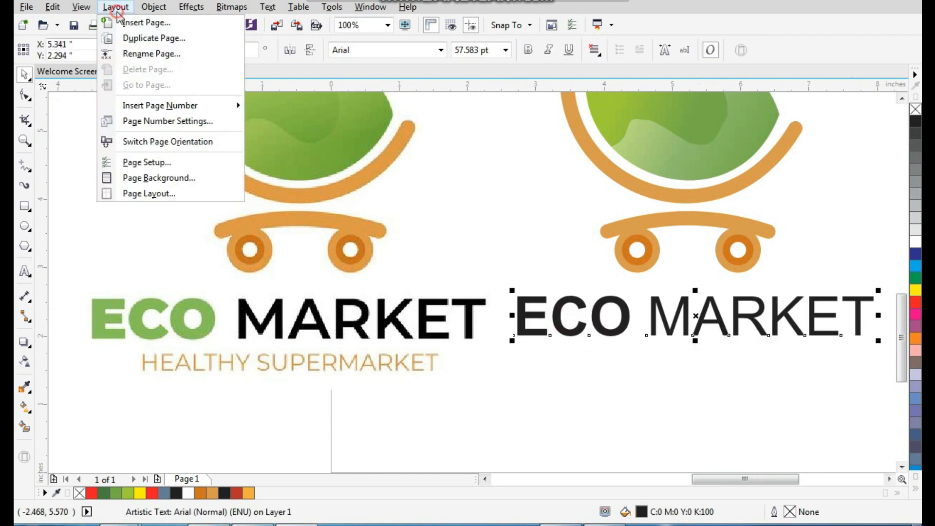
{"action": "mouse_move", "coordinate": [154, 7]}
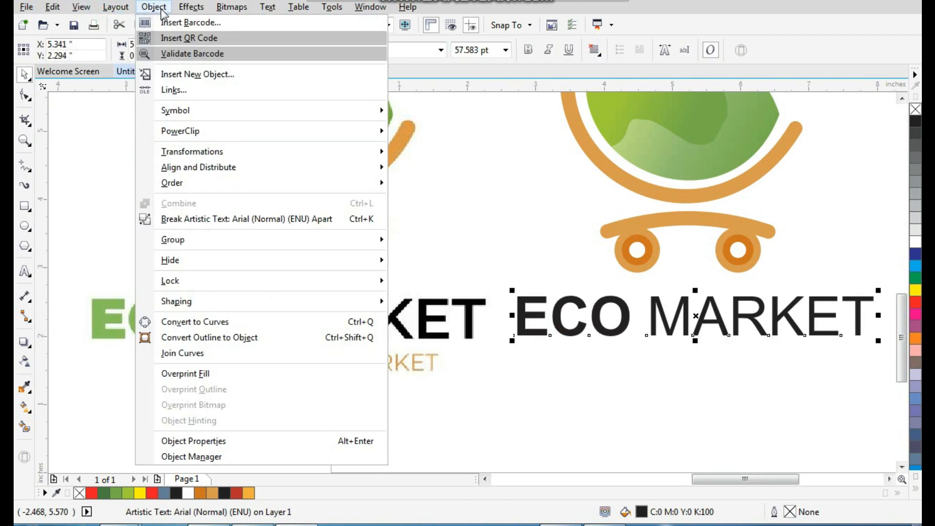
{"action": "left_click", "coordinate": [280, 220]}
{"action": "left_click", "coordinate": [586, 376]}
Fill the separated word "ECO" with the medium green from the document palette.
{"action": "left_click", "coordinate": [611, 335]}
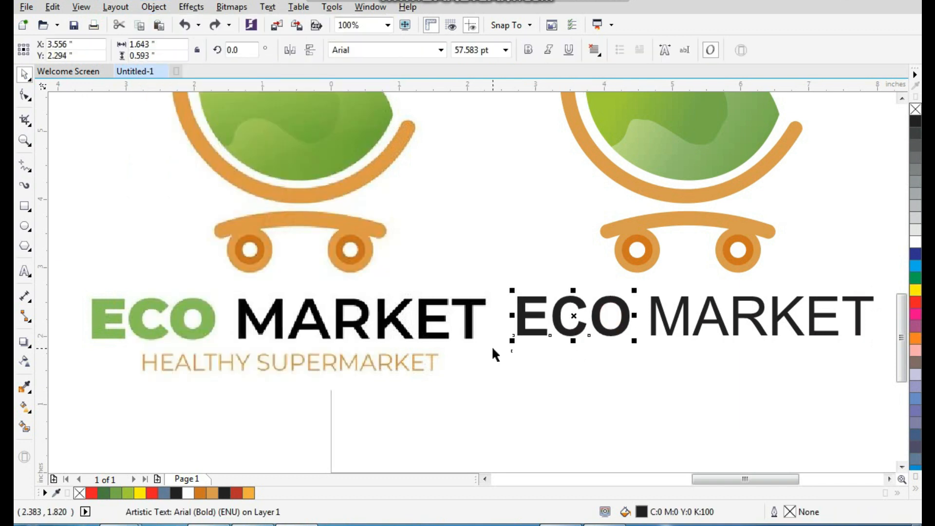
{"action": "scroll", "coordinate": [492, 346], "scroll_direction": "down", "scroll_amount": 3}
{"action": "scroll", "coordinate": [476, 367], "scroll_direction": "up", "scroll_amount": 6}
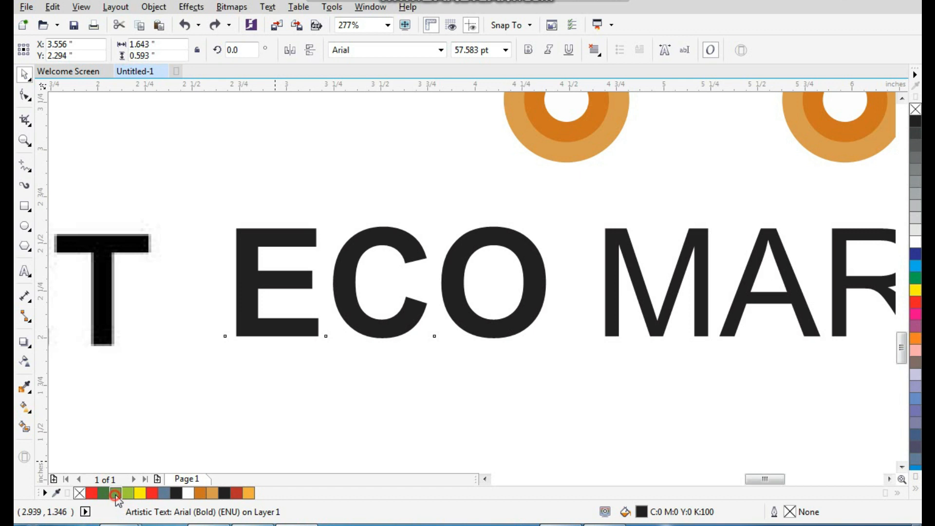
{"action": "left_click", "coordinate": [116, 493]}
Select the reference image and the traced logo together and move both to the right onto the page.
{"action": "left_click", "coordinate": [436, 423]}
{"action": "scroll", "coordinate": [436, 422], "scroll_direction": "down", "scroll_amount": 4}
{"action": "left_click", "coordinate": [303, 357]}
{"action": "scroll", "coordinate": [303, 357], "scroll_direction": "down", "scroll_amount": 2}
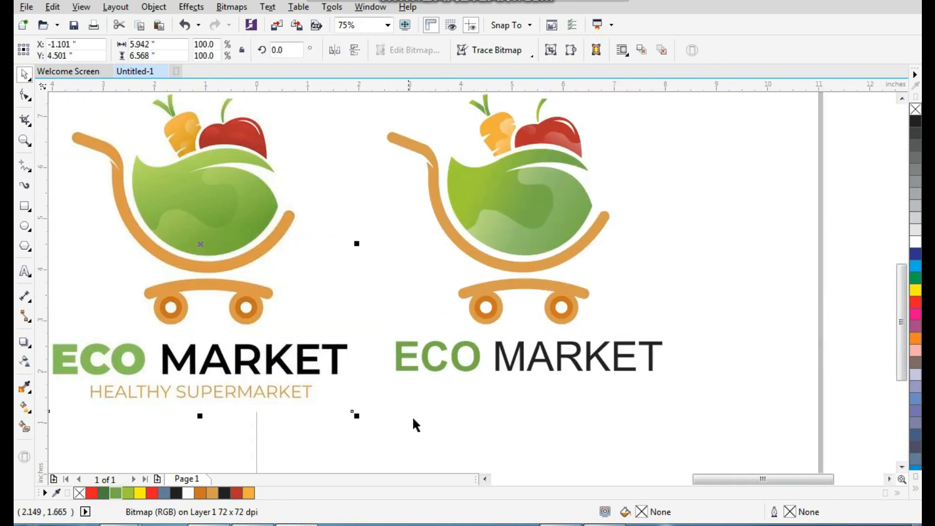
{"action": "left_click", "coordinate": [412, 416]}
{"action": "scroll", "coordinate": [540, 214], "scroll_direction": "down", "scroll_amount": 2}
{"action": "scroll", "coordinate": [295, 185], "scroll_direction": "up", "scroll_amount": 1}
{"action": "left_click_drag", "start_coordinate": [146, 130], "coordinate": [616, 375]}
{"action": "left_click_drag", "start_coordinate": [546, 260], "coordinate": [681, 253]}
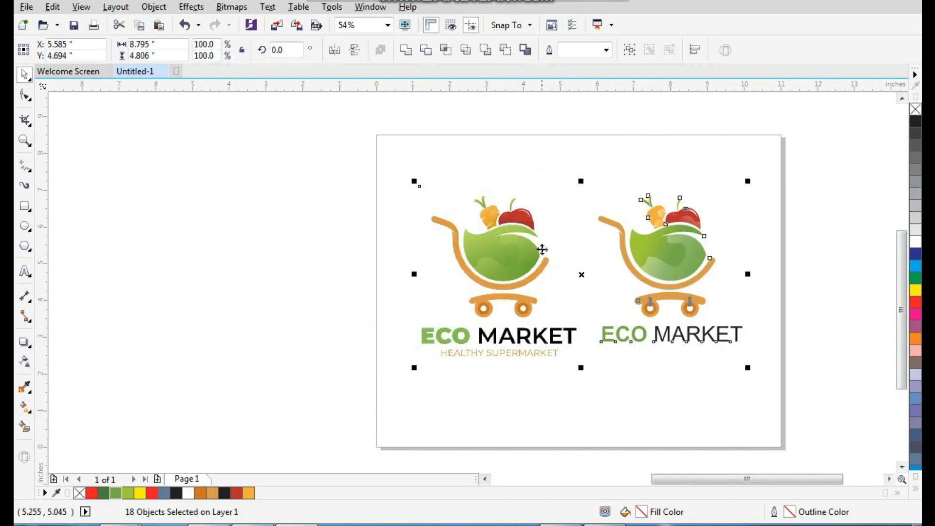
Examine the finished vector logo up close and compare it side by side with the reference image.
{"action": "key", "text": "F4"}
{"action": "left_click", "coordinate": [818, 167]}
{"action": "key", "text": "F3"}
{"action": "key", "text": "F2"}
{"action": "left_click_drag", "start_coordinate": [320, 203], "coordinate": [666, 384]}
{"action": "key", "text": "F3"}
{"action": "key", "text": "F2"}
{"action": "left_click_drag", "start_coordinate": [267, 197], "coordinate": [606, 334]}
{"action": "key", "text": "F2"}
{"action": "left_click_drag", "start_coordinate": [689, 141], "coordinate": [513, 288]}
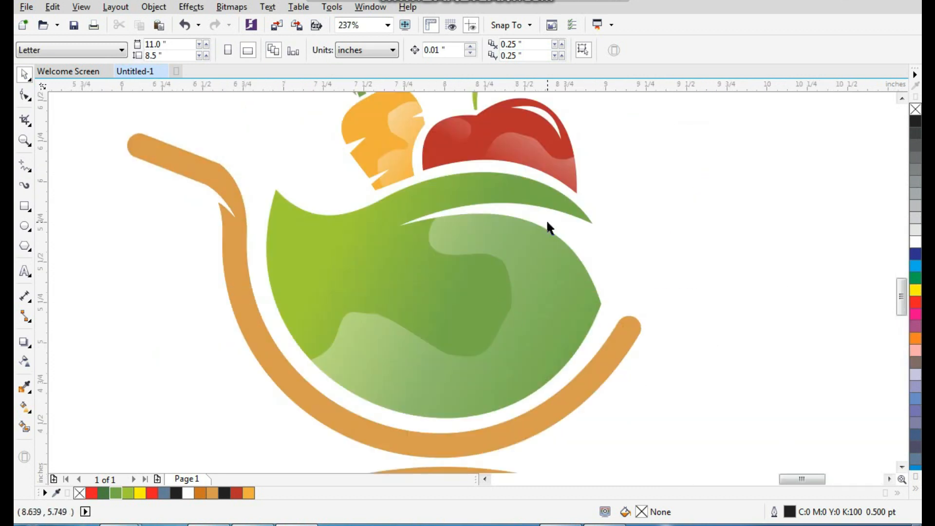
{"action": "key", "text": "F3"}
{"action": "key", "text": "F3"}
{"action": "key", "text": "F2"}
{"action": "left_click_drag", "start_coordinate": [553, 171], "coordinate": [206, 379]}
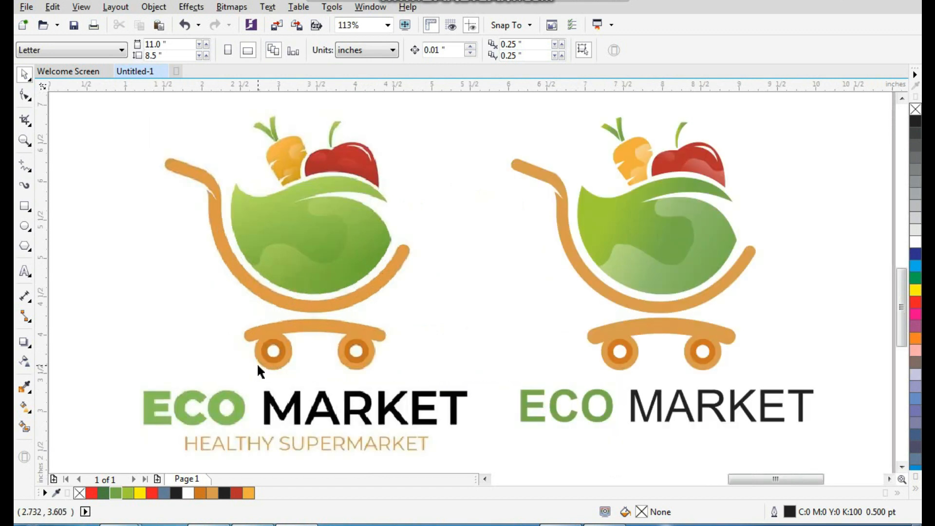